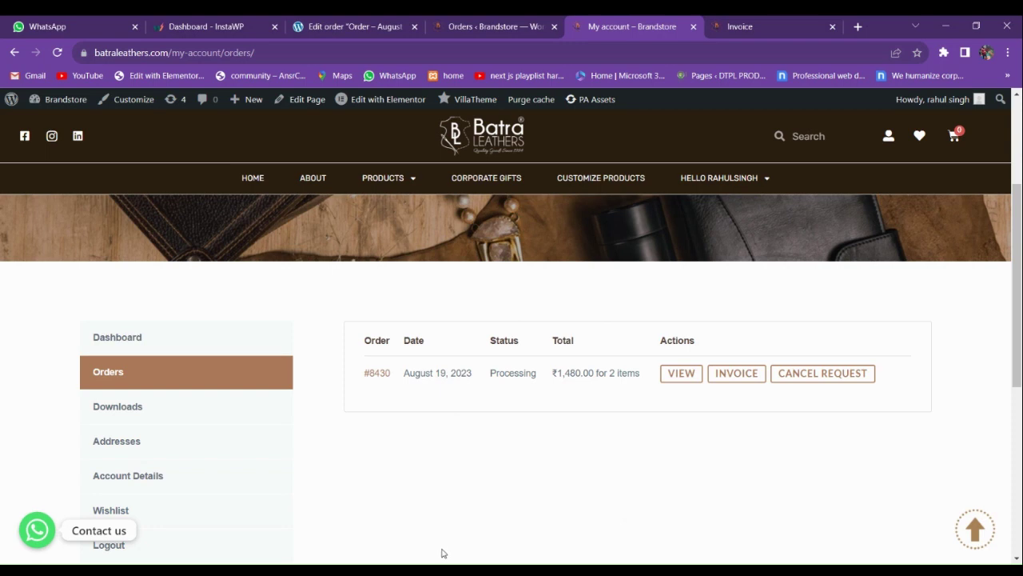
Glance at the already open invoice PDF, then go back to the My Account orders list
scroll(478, 368, up, 3)
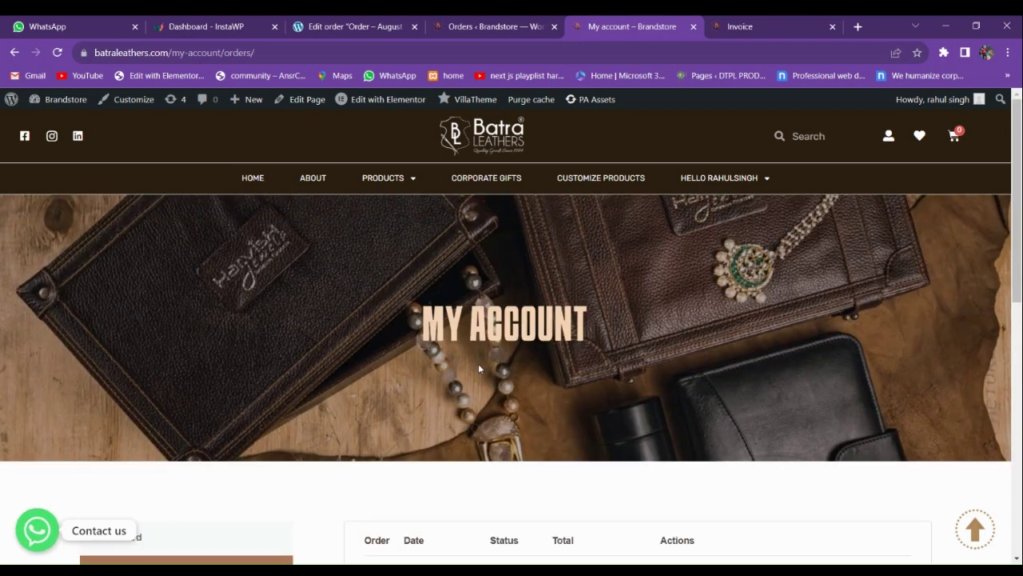
click(751, 24)
key(ctrl+shift+Tab)
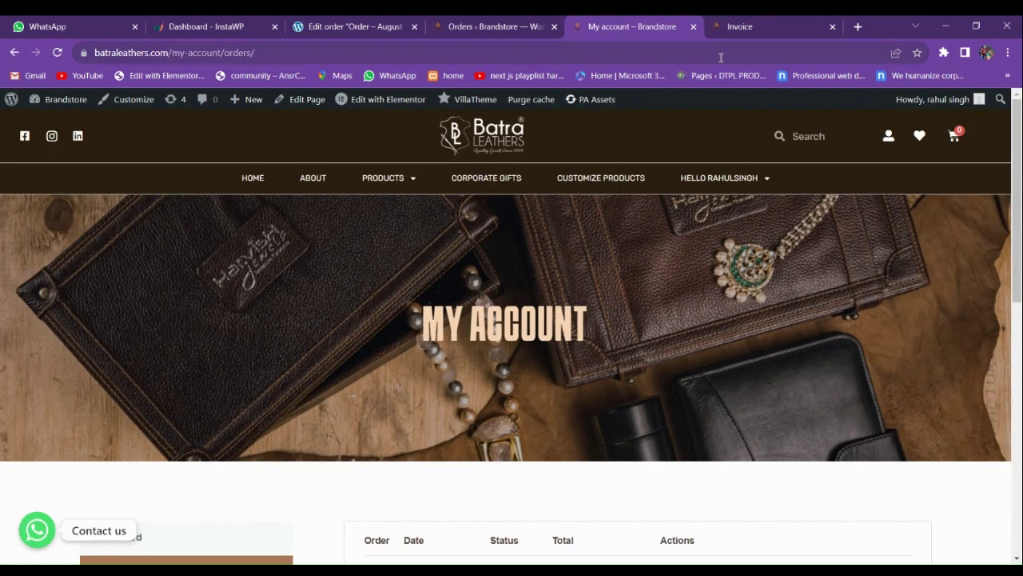
scroll(646, 440, down, 3)
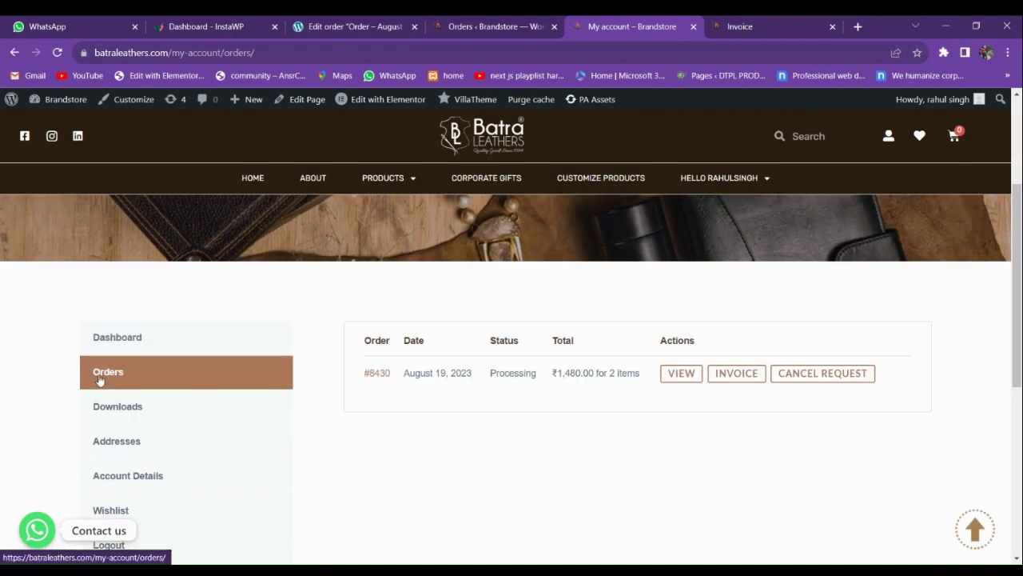
scroll(437, 424, down, 3)
scroll(436, 411, up, 4)
scroll(438, 433, down, 3)
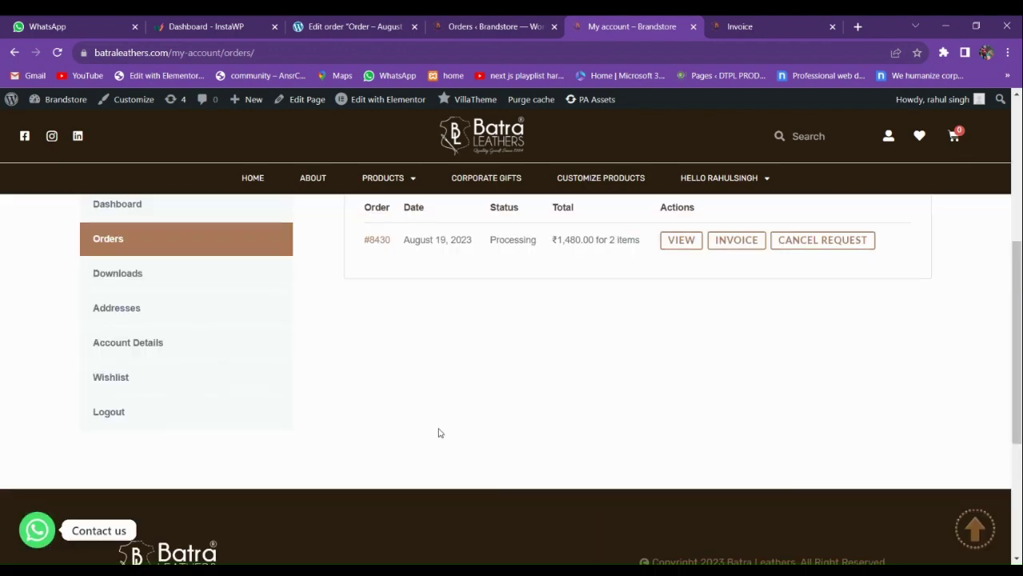
scroll(792, 344, up, 2)
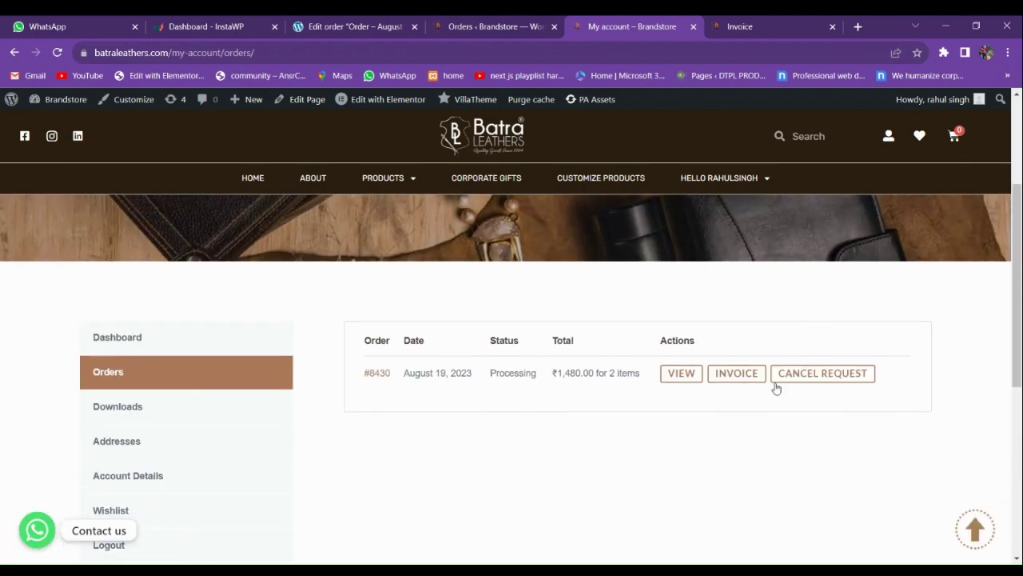
Open order #8430's invoice, close the earlier invoice tab, and view the PDF once loaded
click(737, 373)
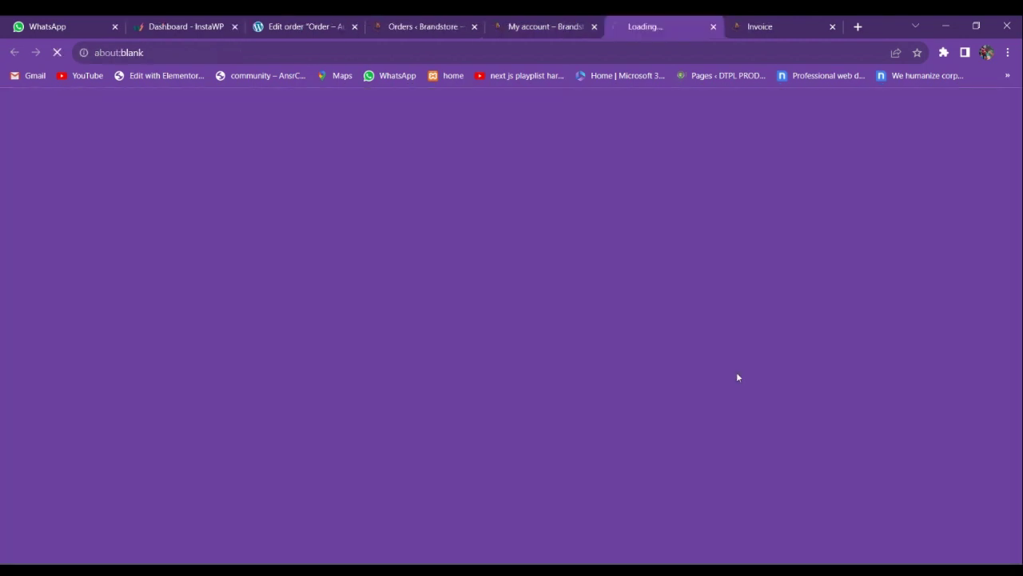
click(761, 22)
click(832, 26)
click(640, 26)
click(744, 26)
click(650, 21)
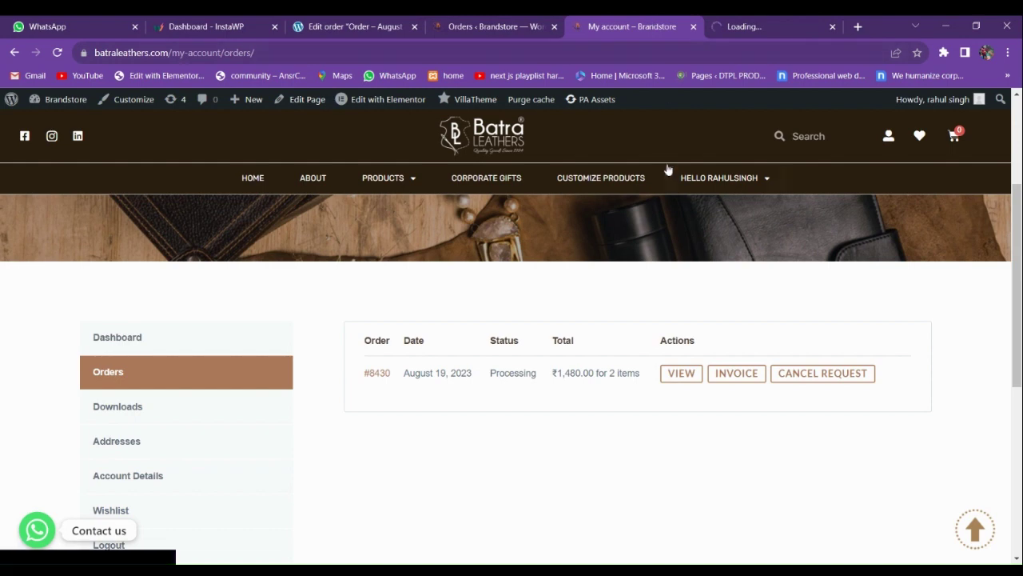
click(799, 22)
click(671, 20)
click(747, 22)
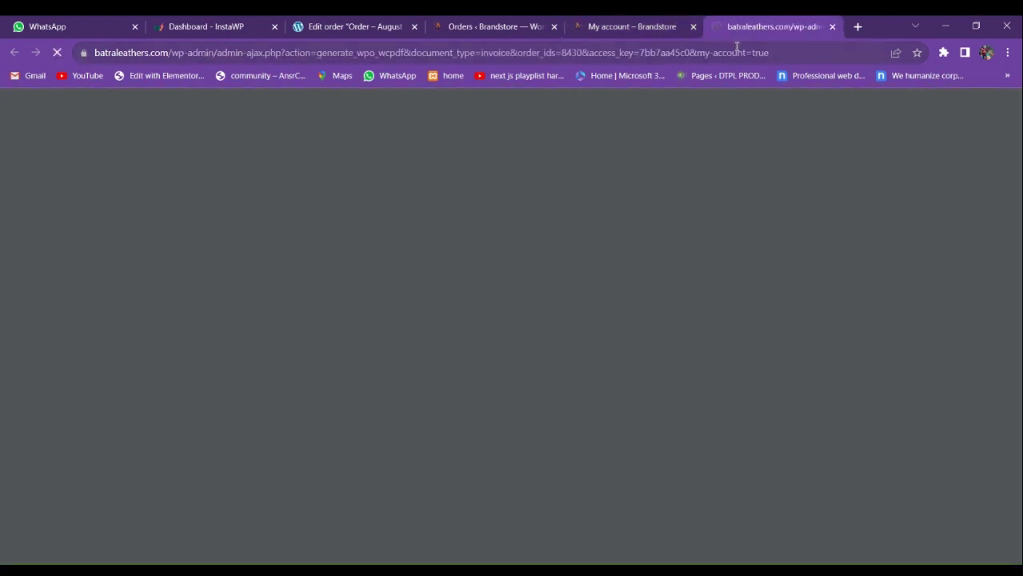
click(678, 22)
click(743, 26)
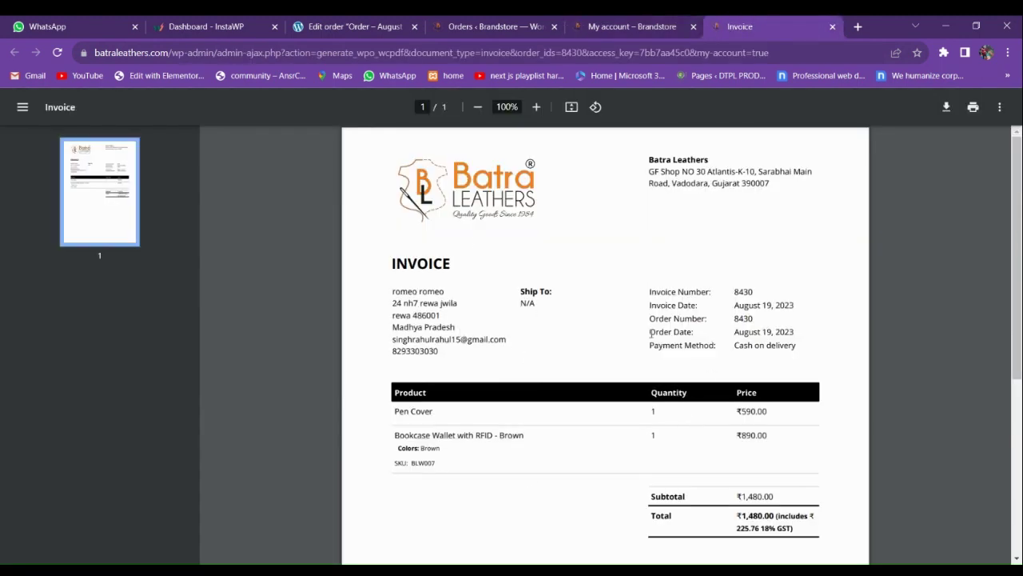
click(651, 22)
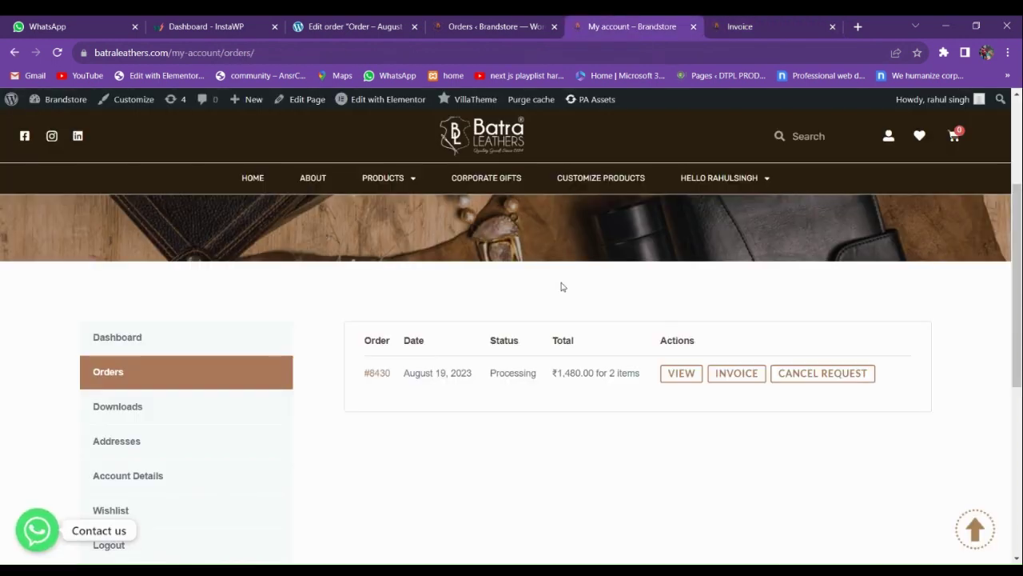
From the admin Orders list, open the PDF Invoice and PDF Packing Slip for #8430
click(467, 24)
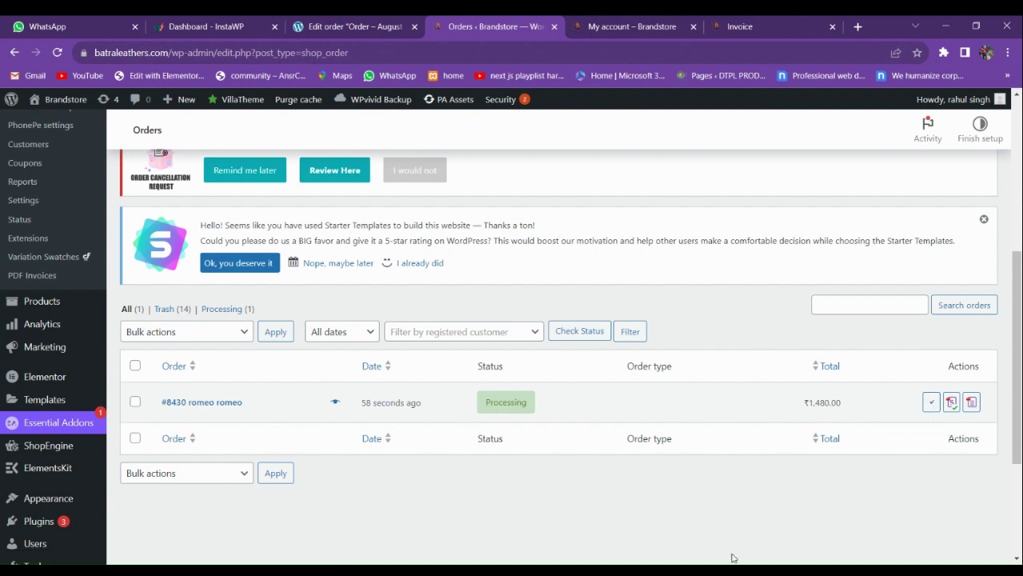
click(952, 402)
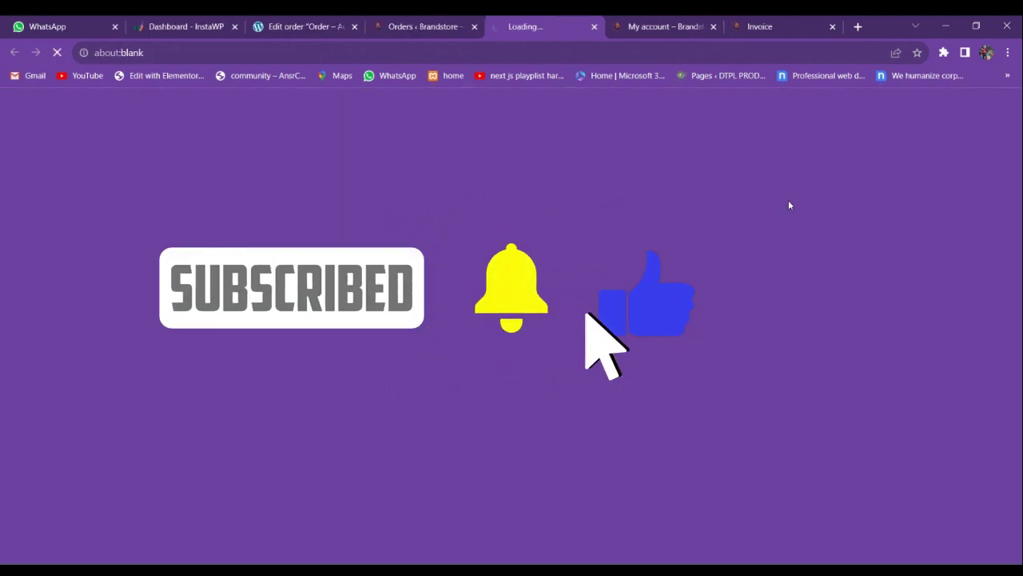
click(461, 22)
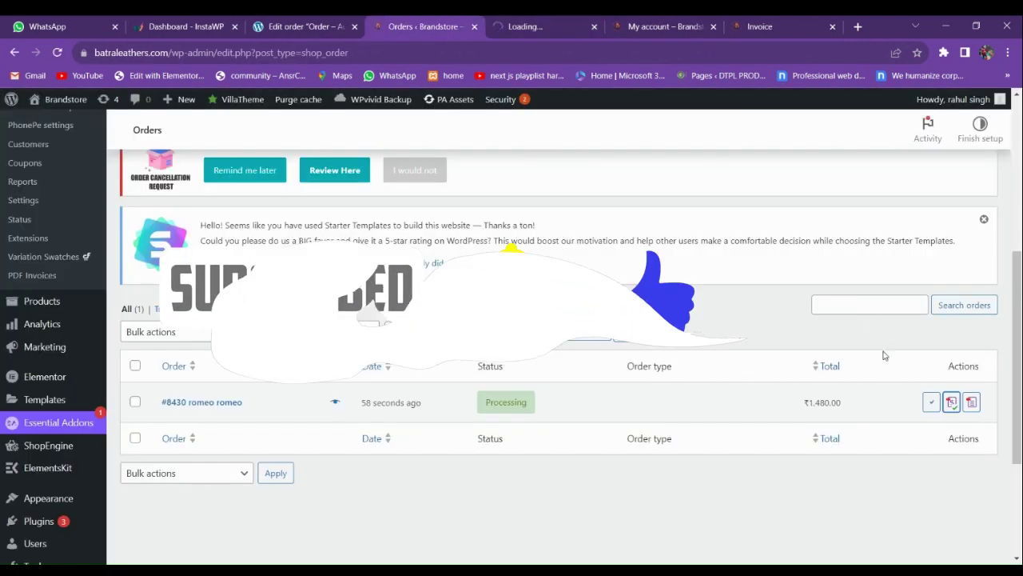
click(972, 402)
click(411, 22)
Review the admin-opened invoice and the packing slip PDF for order 8430
click(489, 21)
click(594, 22)
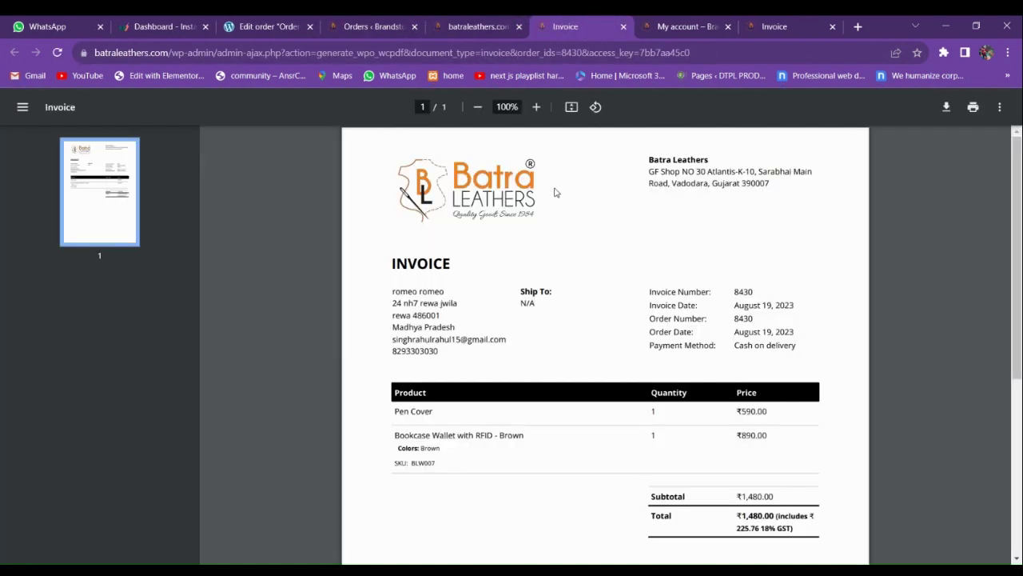
scroll(597, 384, down, 3)
scroll(594, 361, up, 3)
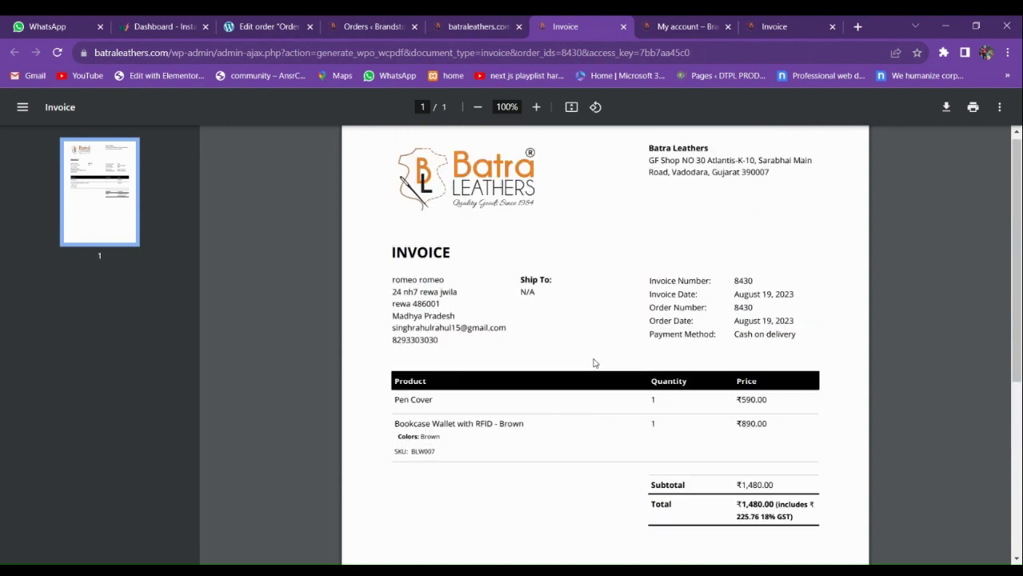
click(501, 29)
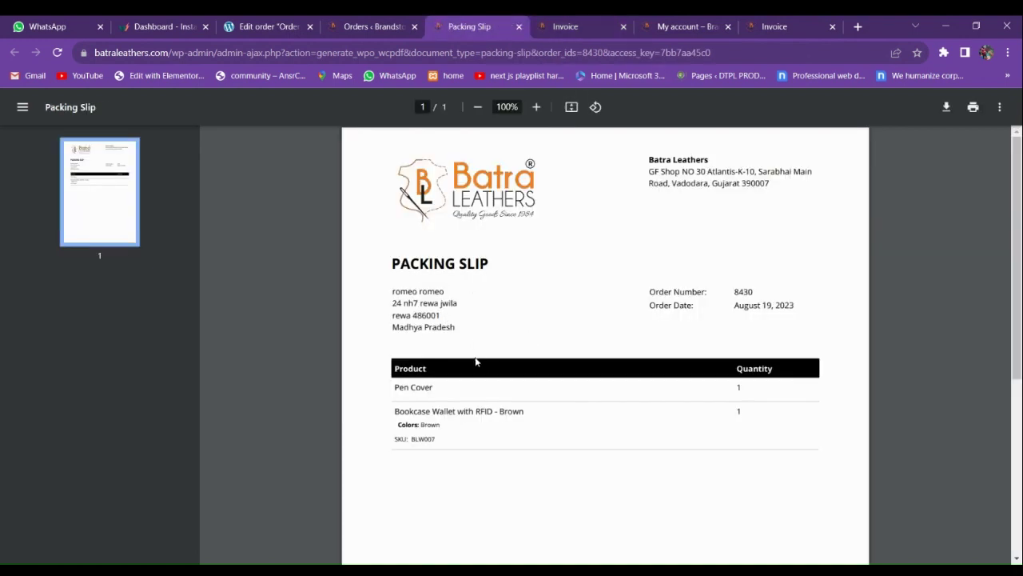
click(392, 23)
click(473, 24)
click(571, 24)
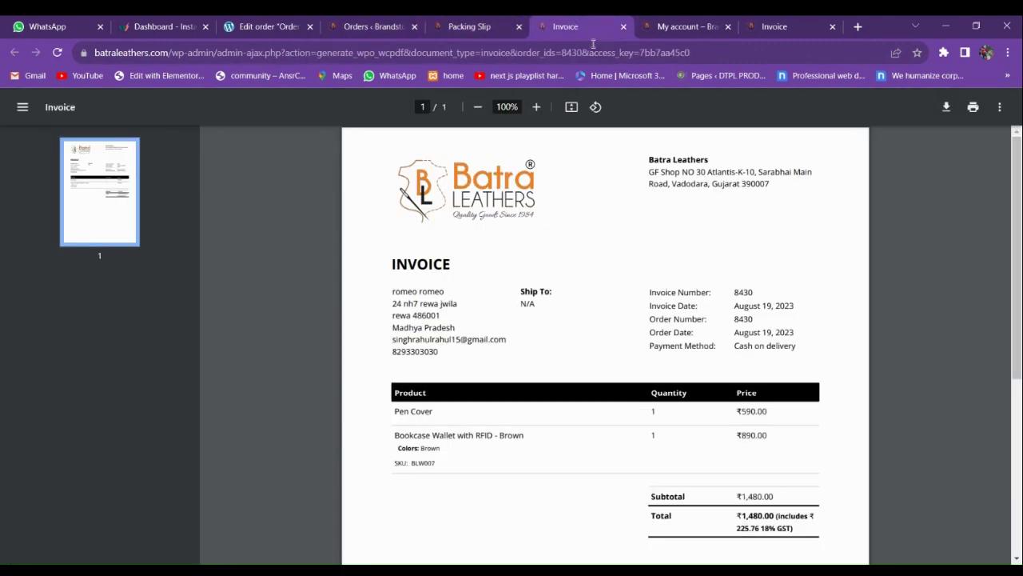
Compare with the My Account invoice, then close the admin Orders and packing slip tabs
click(676, 27)
click(773, 24)
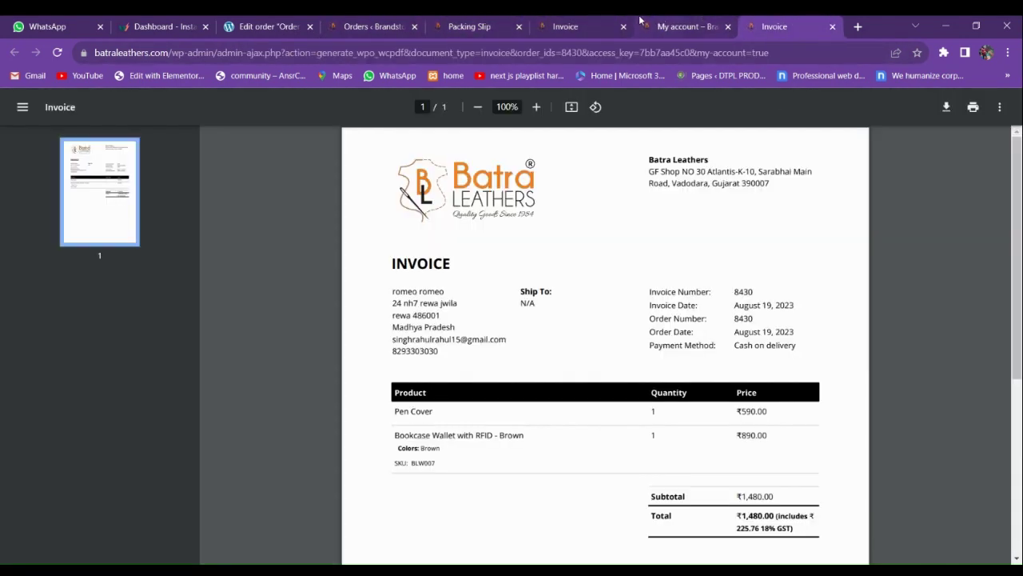
click(448, 24)
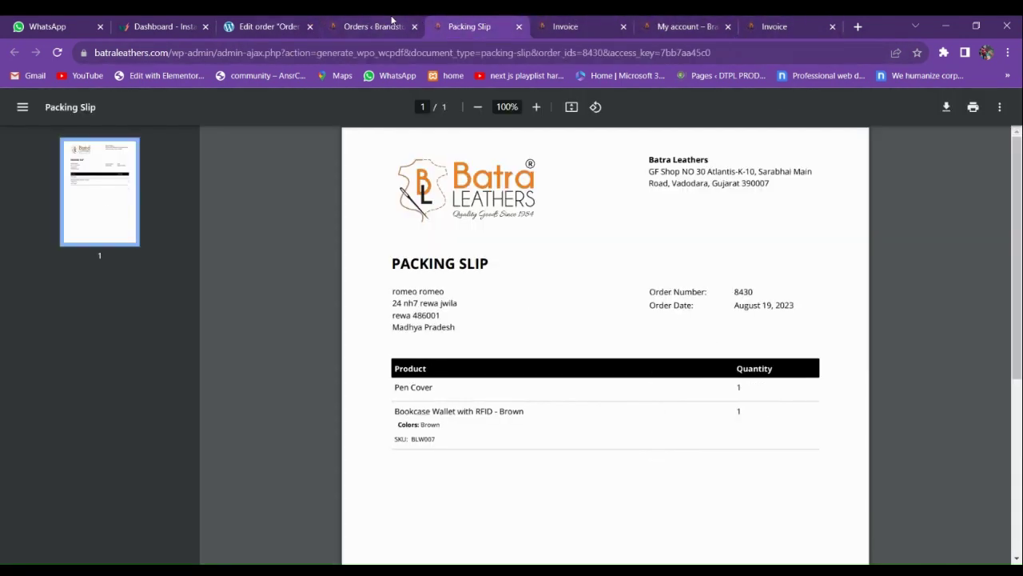
click(392, 22)
click(414, 26)
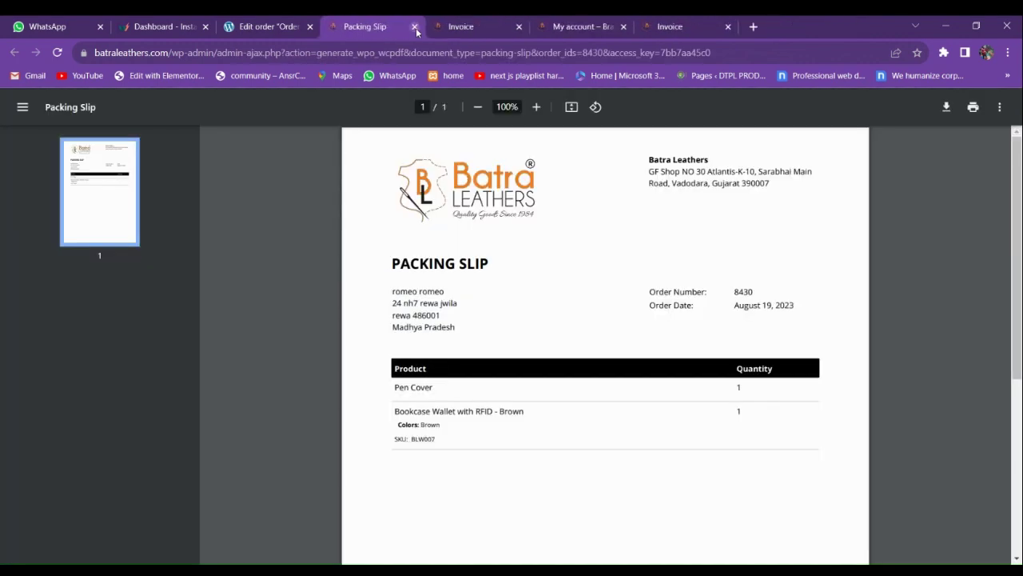
click(415, 27)
Close the Brandstore invoice tabs and open the Greenstore storefront via Visit Store
click(414, 26)
click(414, 26)
click(414, 26)
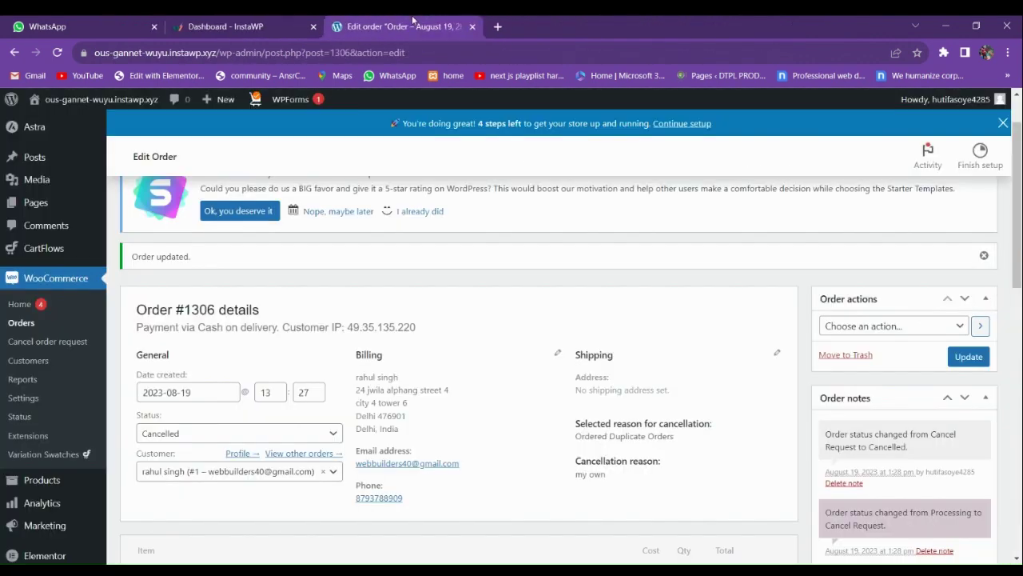
scroll(30, 346, up, 1)
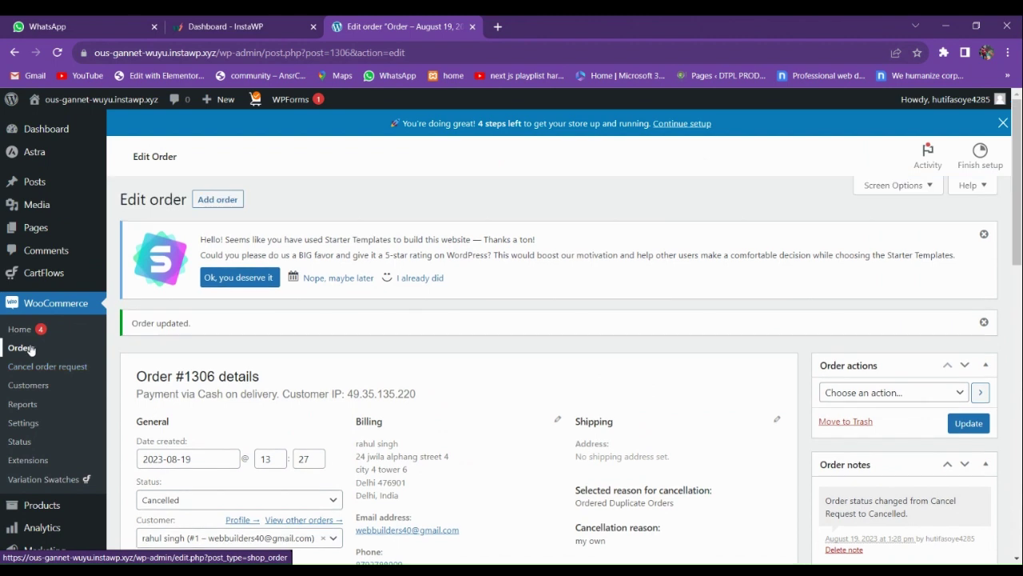
mouse_move(88, 99)
click(64, 124)
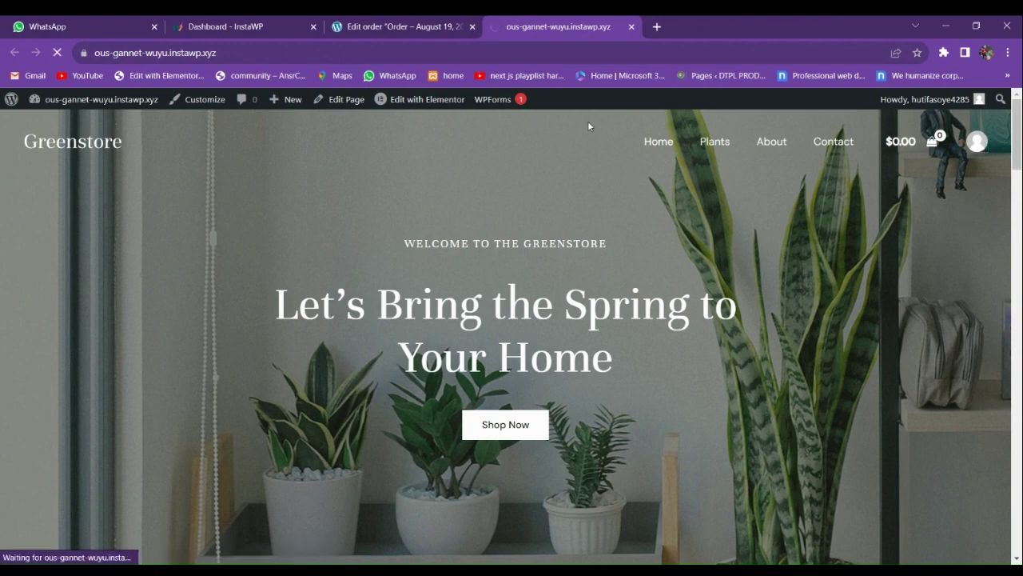
Open Greenstore's My account > Orders, then return to the Edit order #1306 tab
click(977, 141)
scroll(299, 334, down, 3)
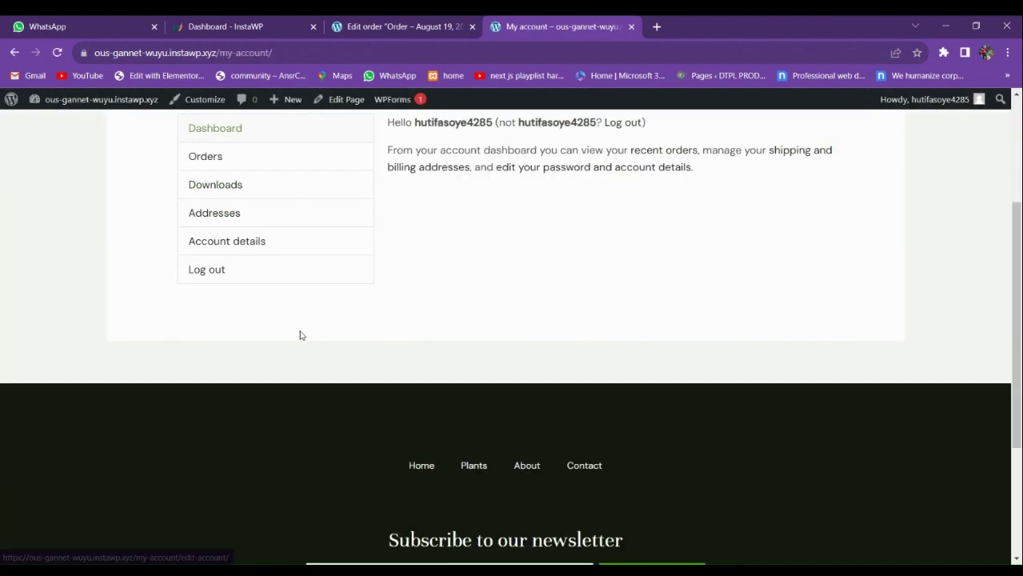
scroll(240, 304, up, 2)
click(226, 289)
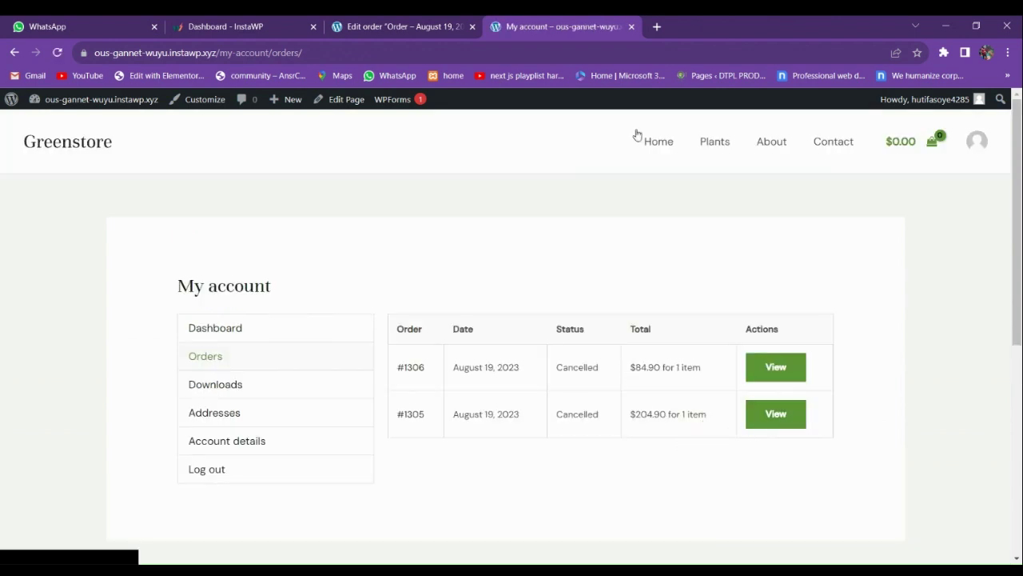
click(404, 27)
scroll(27, 329, down, 3)
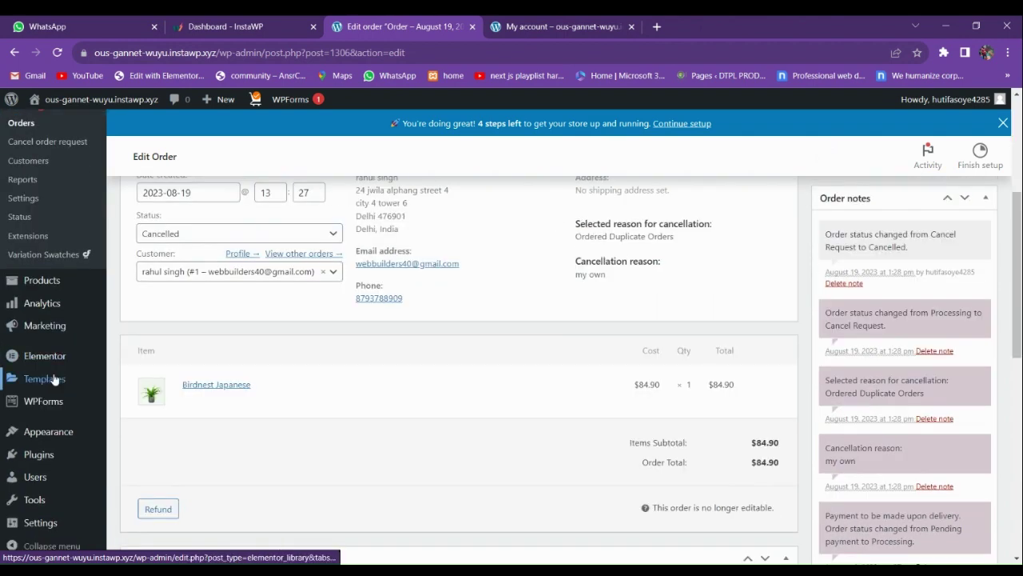
Go to the plugins list and search the plugin directory for 'invo'
mouse_move(40, 454)
click(143, 456)
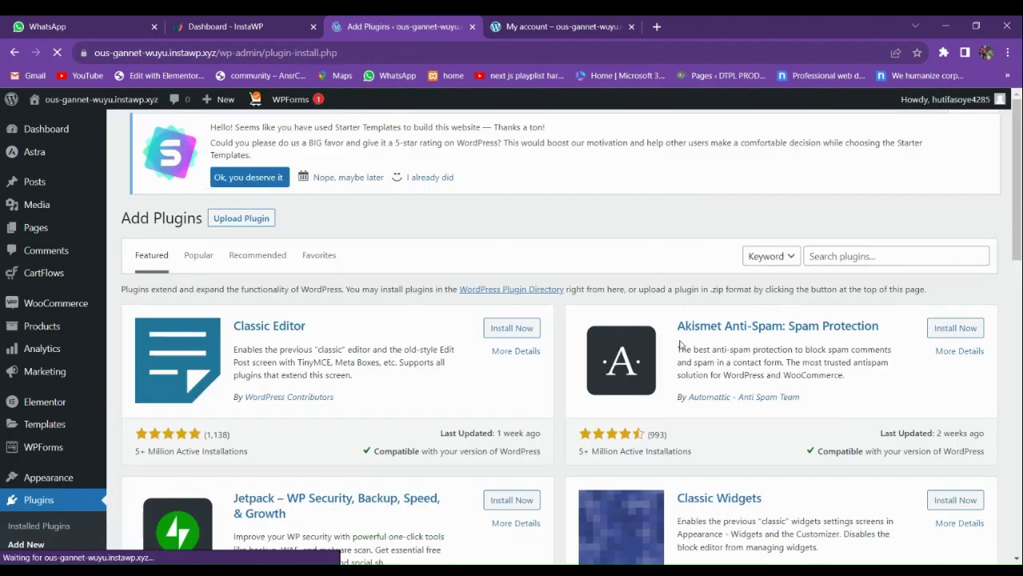
click(815, 256)
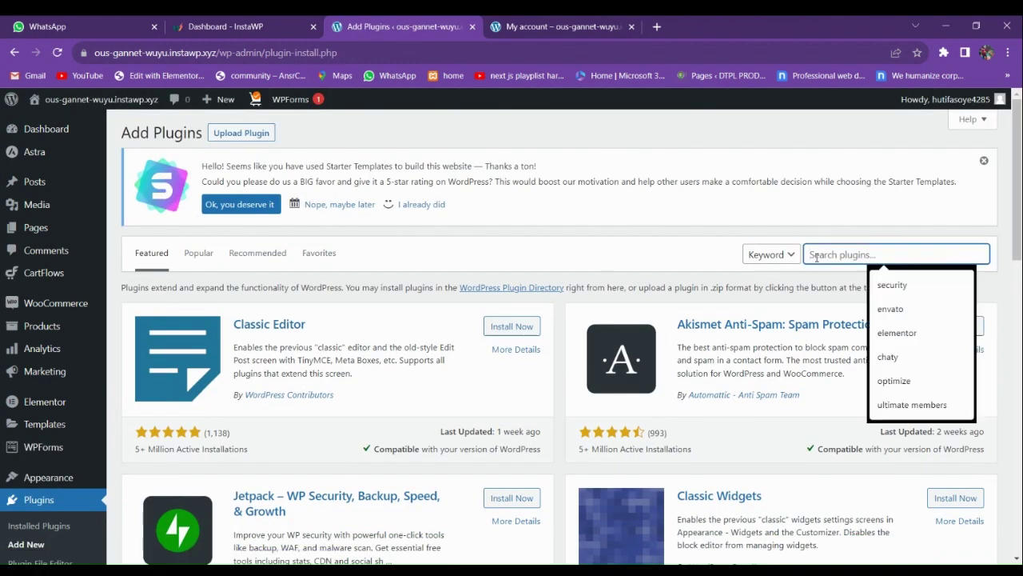
text(invoice)
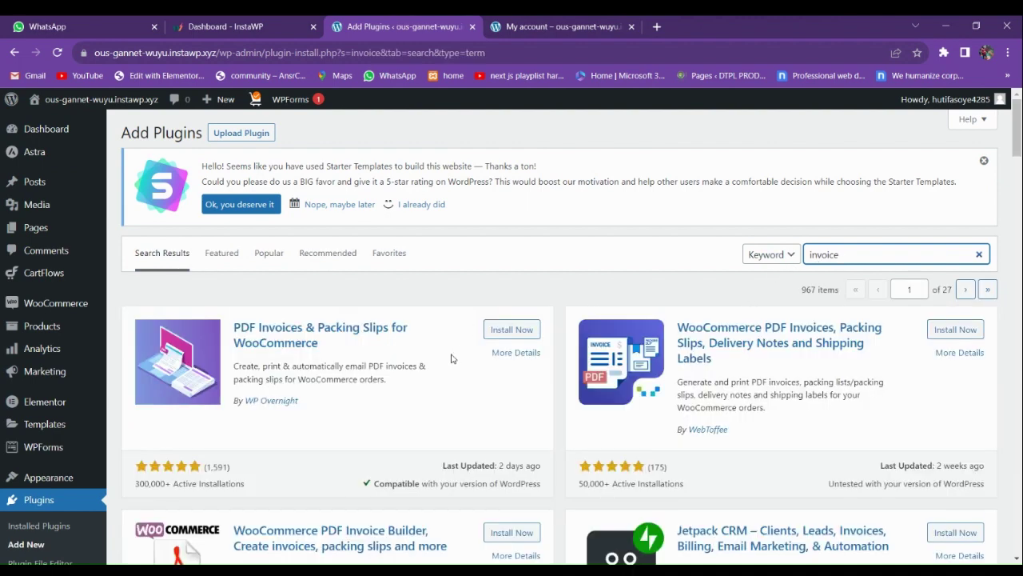
Install and activate PDF Invoices & Packing Slips for WooCommerce from the search results
scroll(444, 408, down, 4)
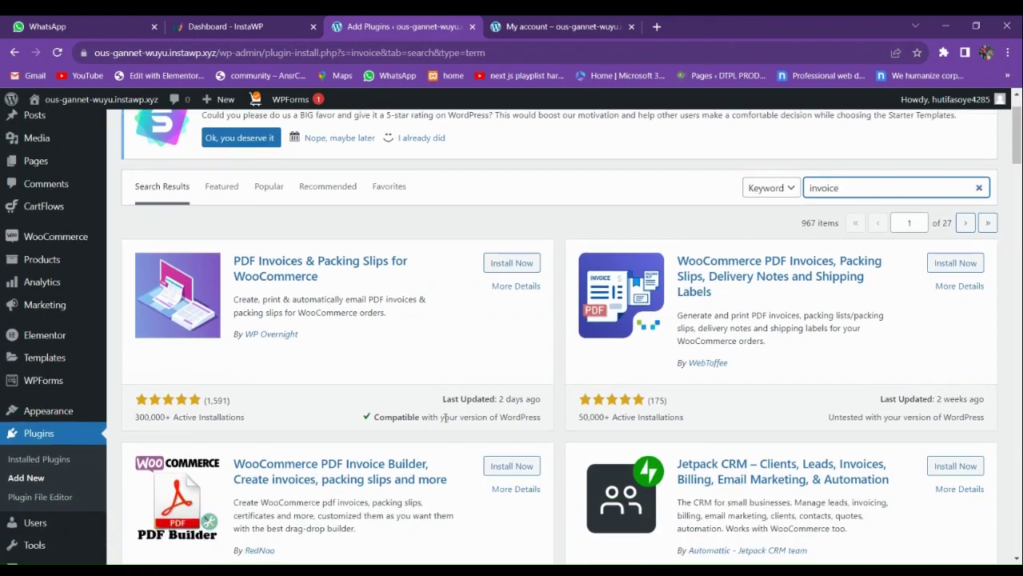
scroll(425, 368, down, 7)
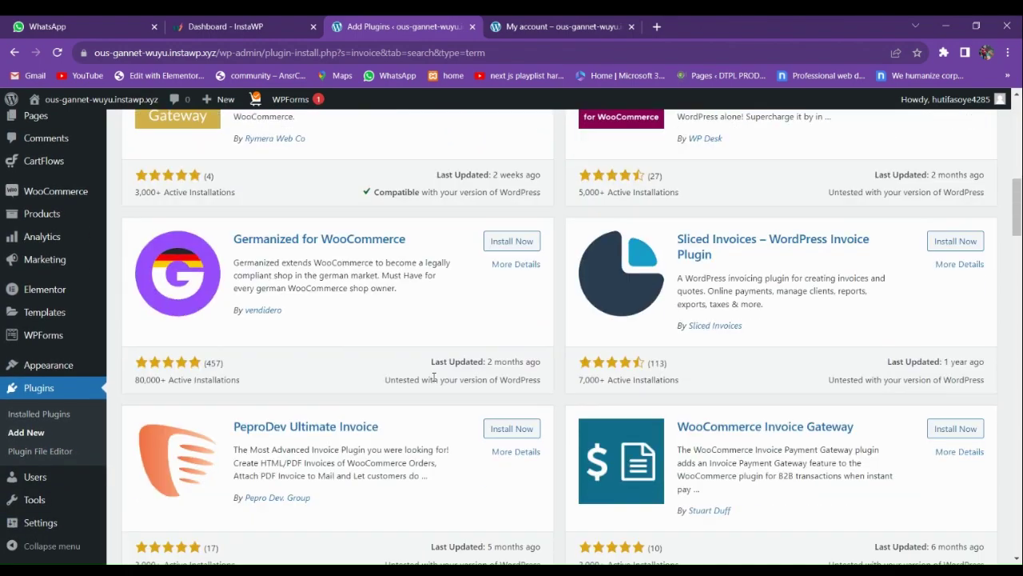
scroll(449, 394, up, 11)
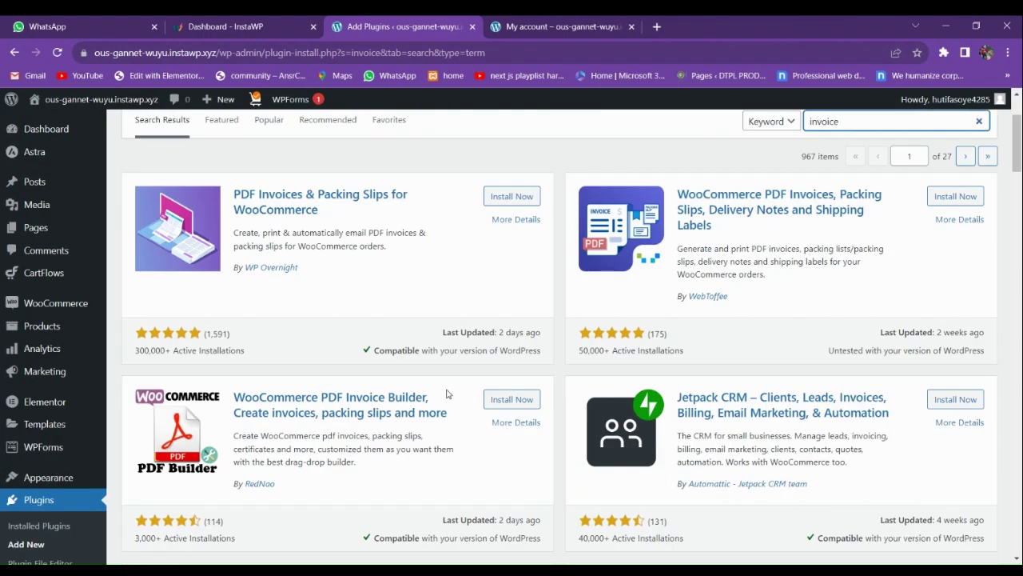
scroll(446, 393, up, 2)
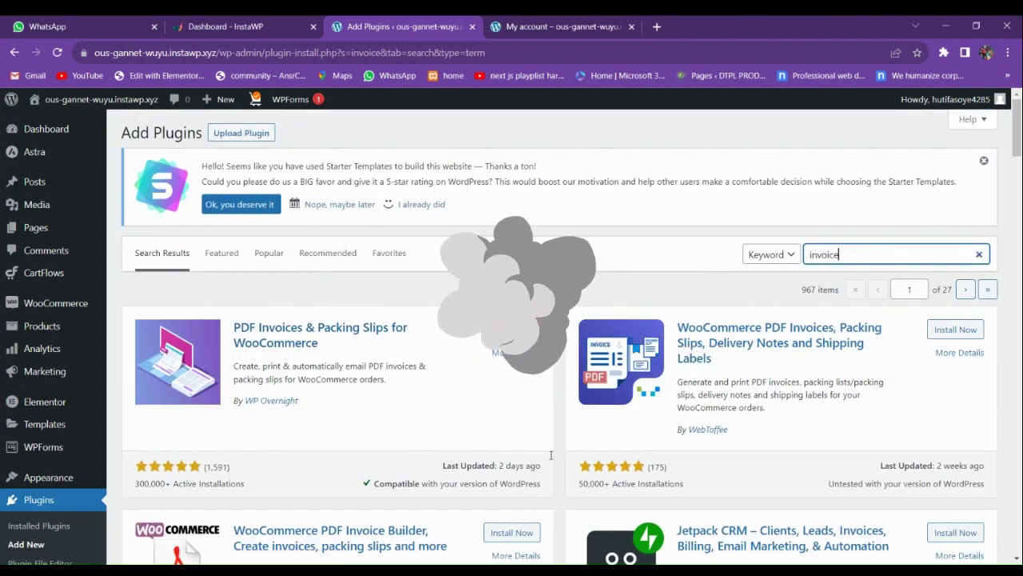
scroll(268, 381, down, 3)
scroll(268, 381, up, 3)
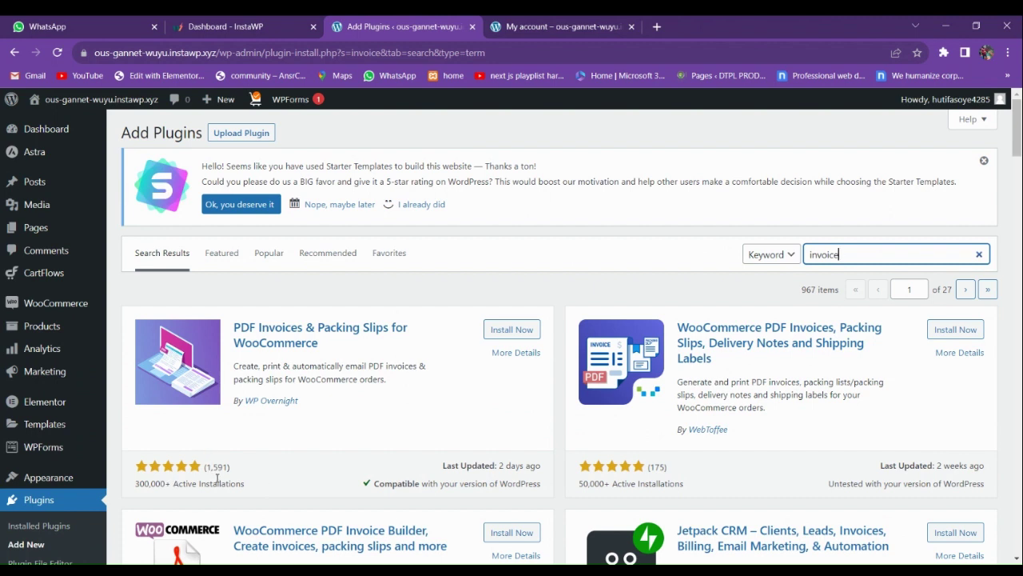
click(490, 330)
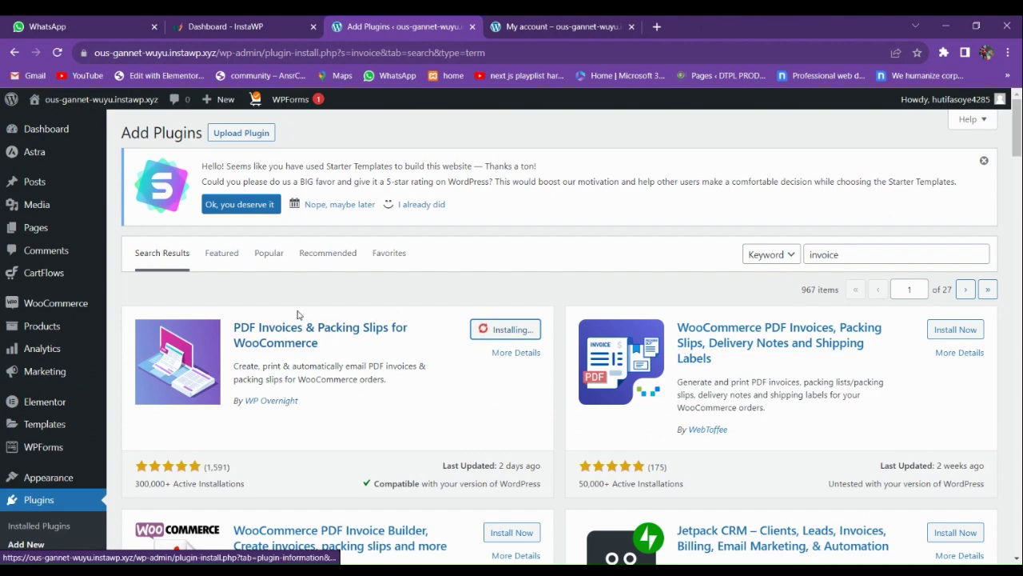
scroll(322, 254, down, 3)
scroll(324, 254, up, 3)
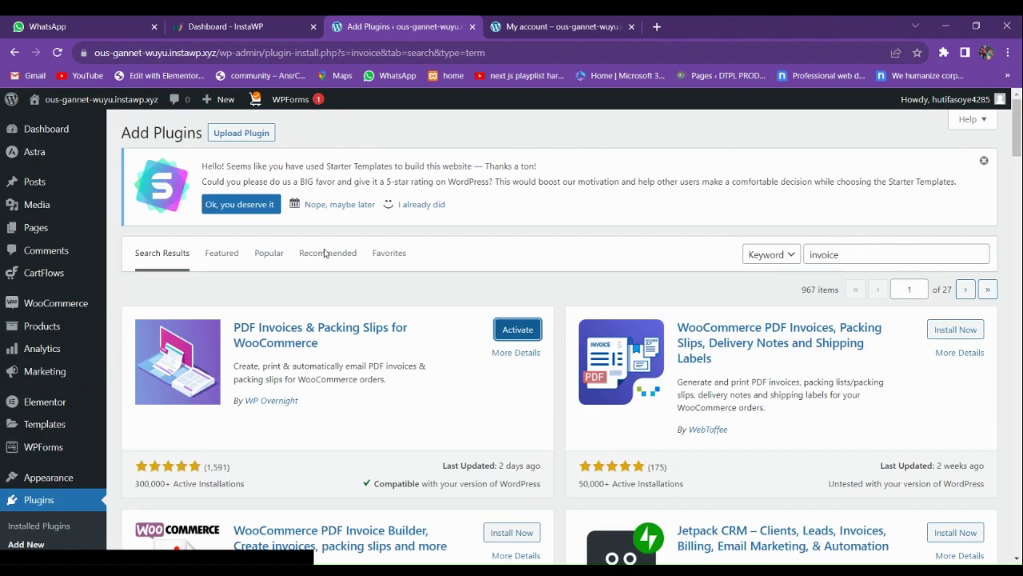
click(502, 334)
click(518, 22)
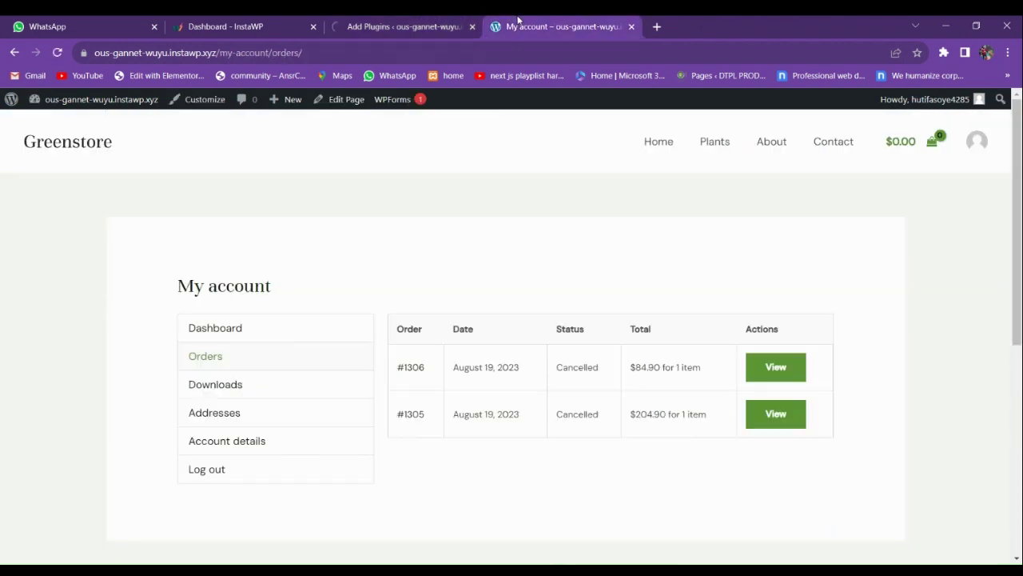
In the Plugins tab, open the Settings link of PDF Invoices & Packing Slips for WooCommerce
click(444, 22)
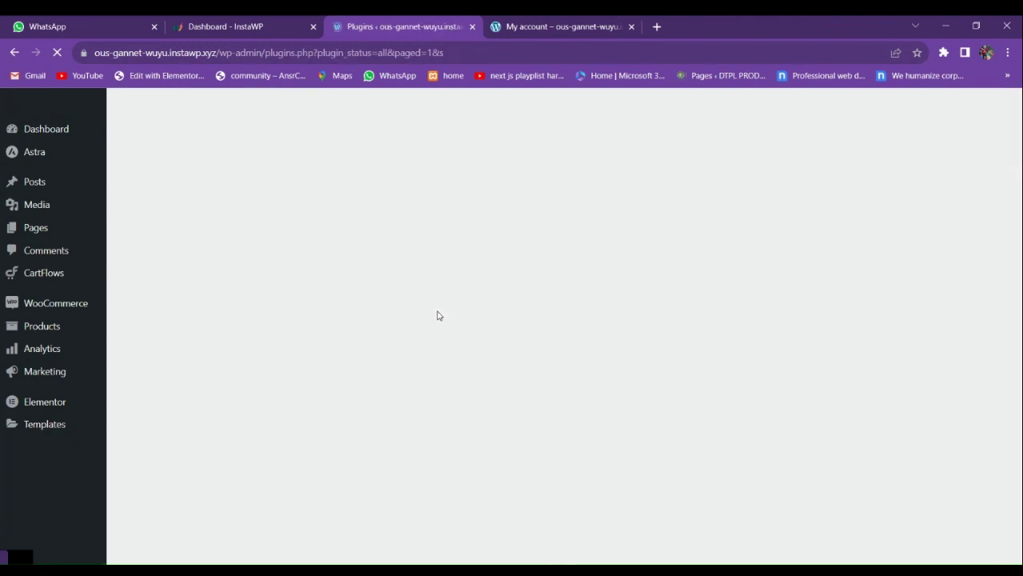
scroll(389, 323, down, 4)
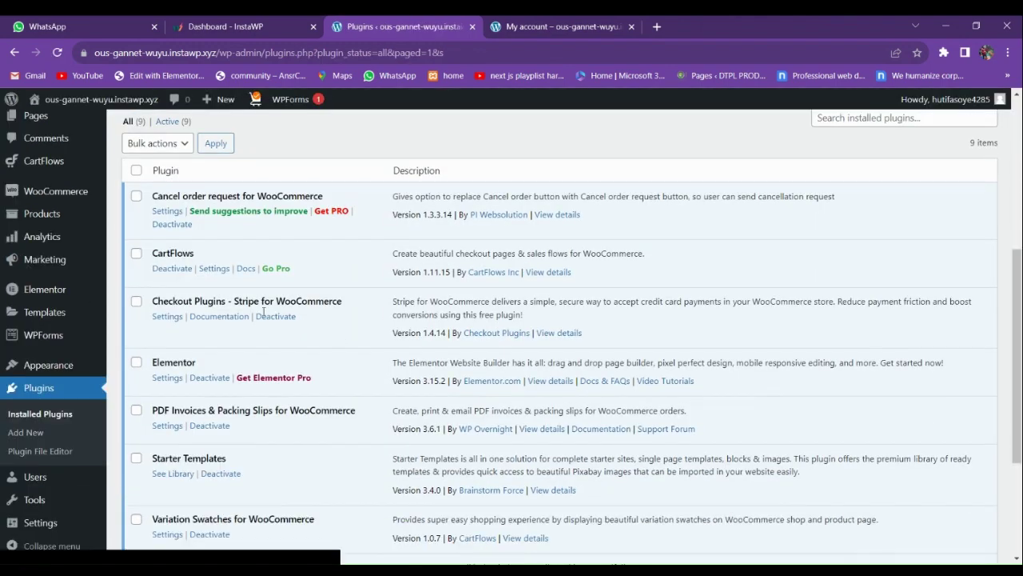
scroll(253, 299, down, 3)
scroll(64, 408, up, 3)
scroll(51, 415, down, 3)
scroll(232, 345, up, 4)
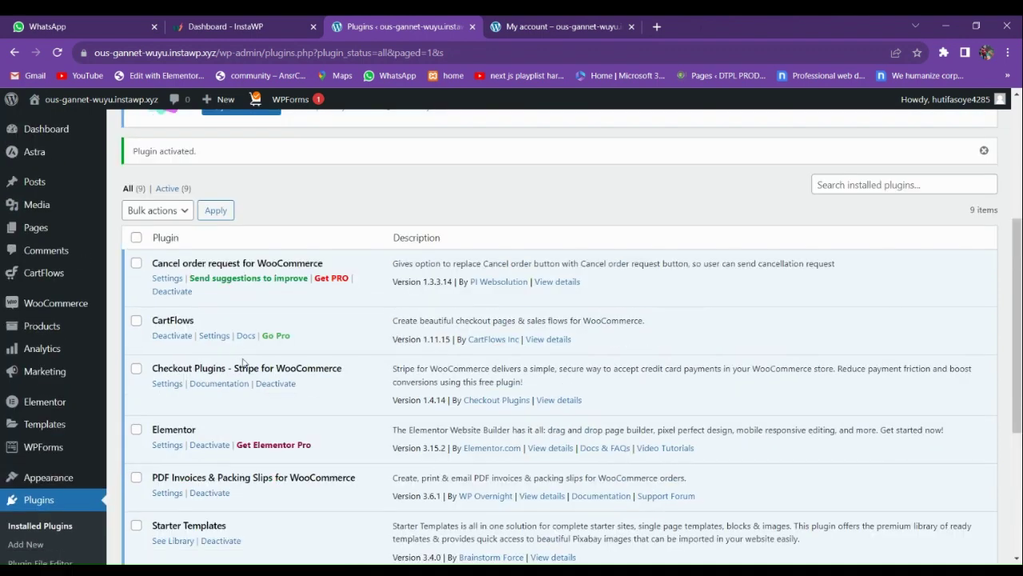
scroll(238, 438, down, 1)
click(167, 426)
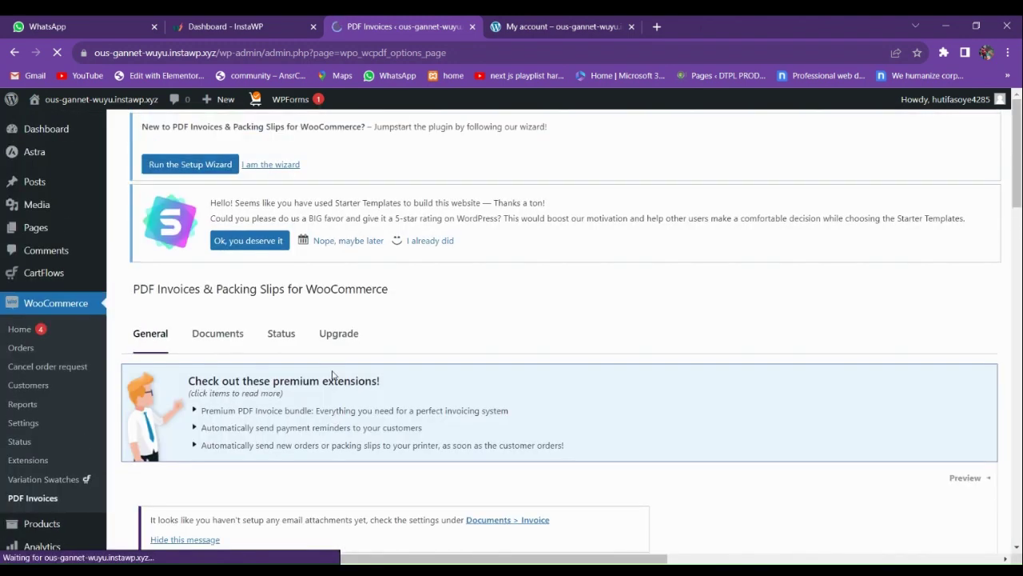
Run the setup wizard and change the shop name to MY STORE
click(184, 222)
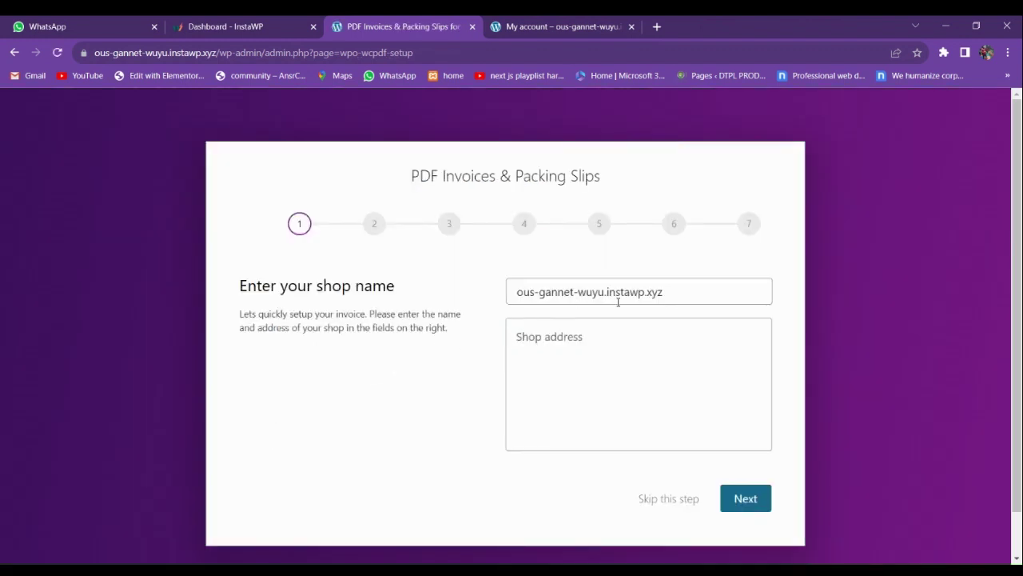
drag(664, 292, 514, 303)
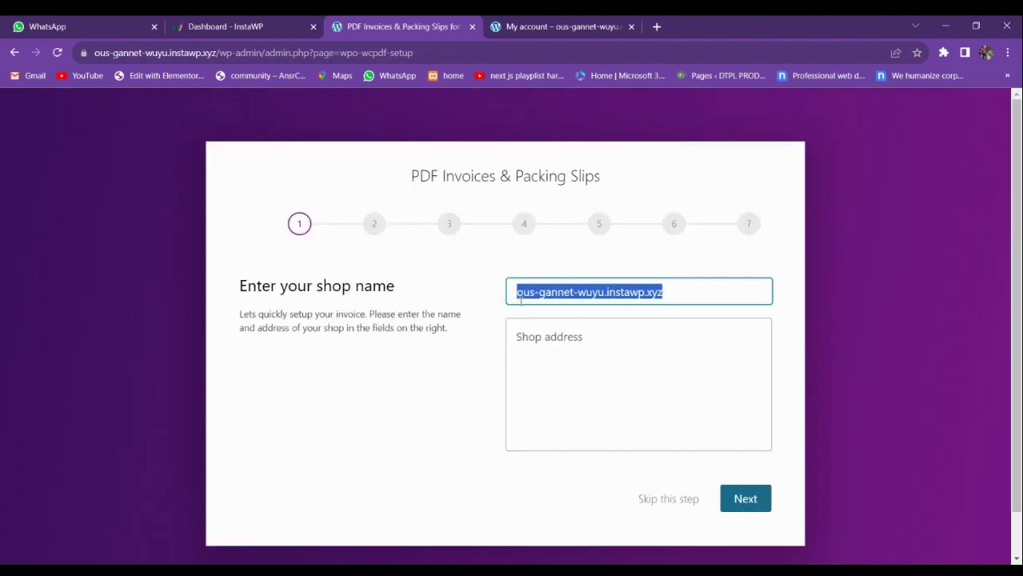
text(MY STORE)
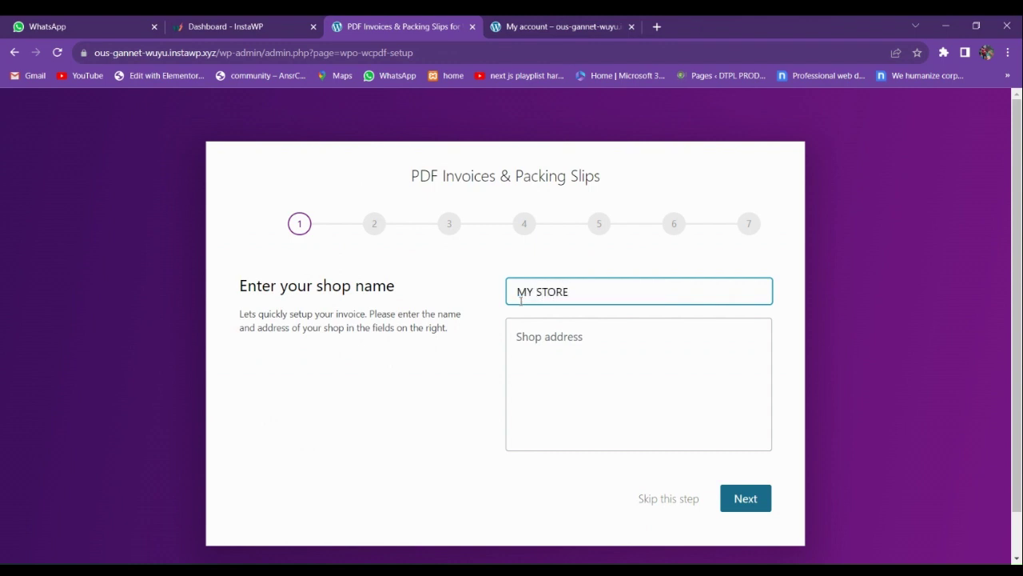
Enter the shop address in the address box and continue to the Your logo step
click(548, 339)
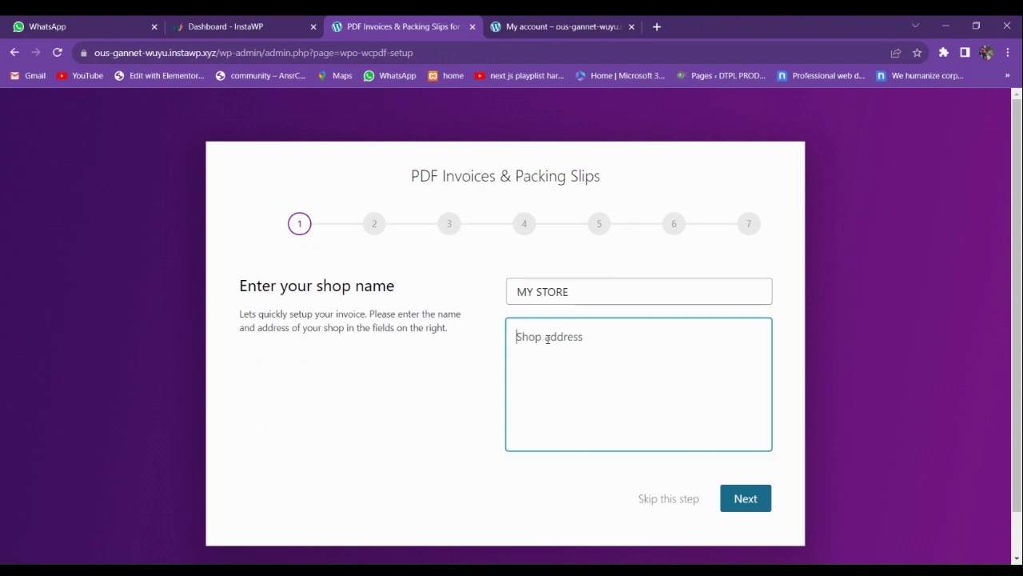
text(lorem ipum)
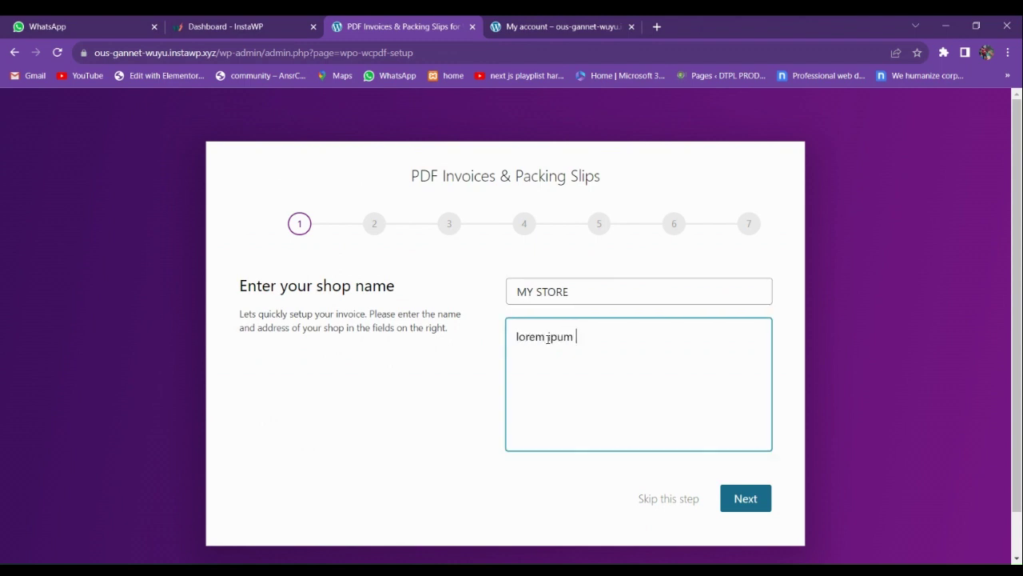
text( my shop addres 24 east middle town)
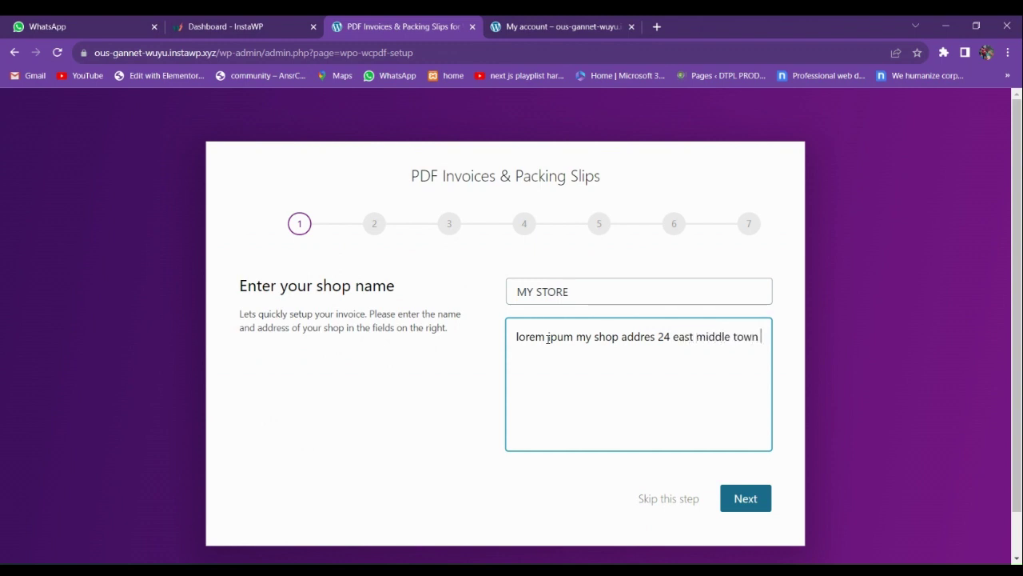
text(delhi india 489003)
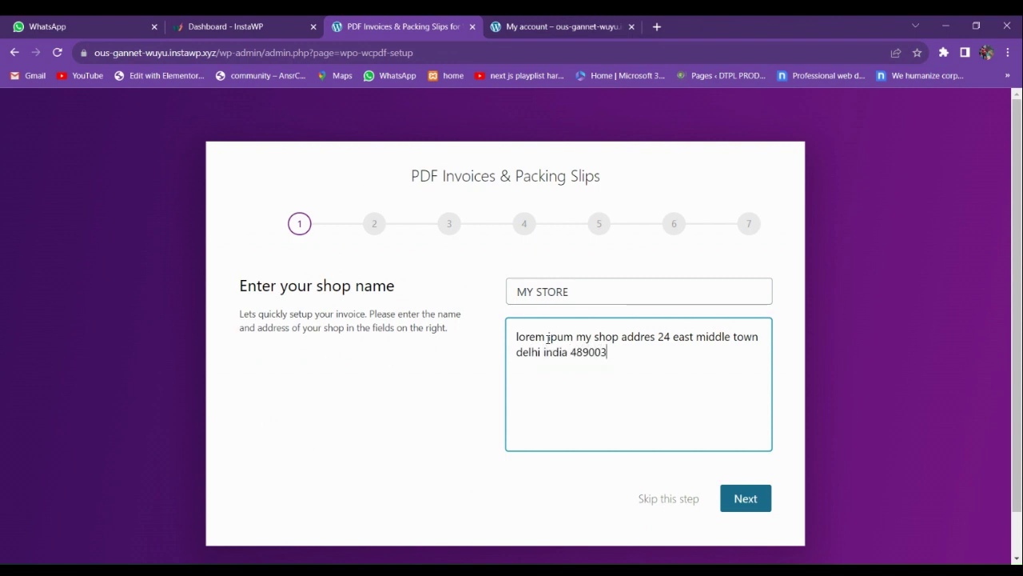
click(719, 496)
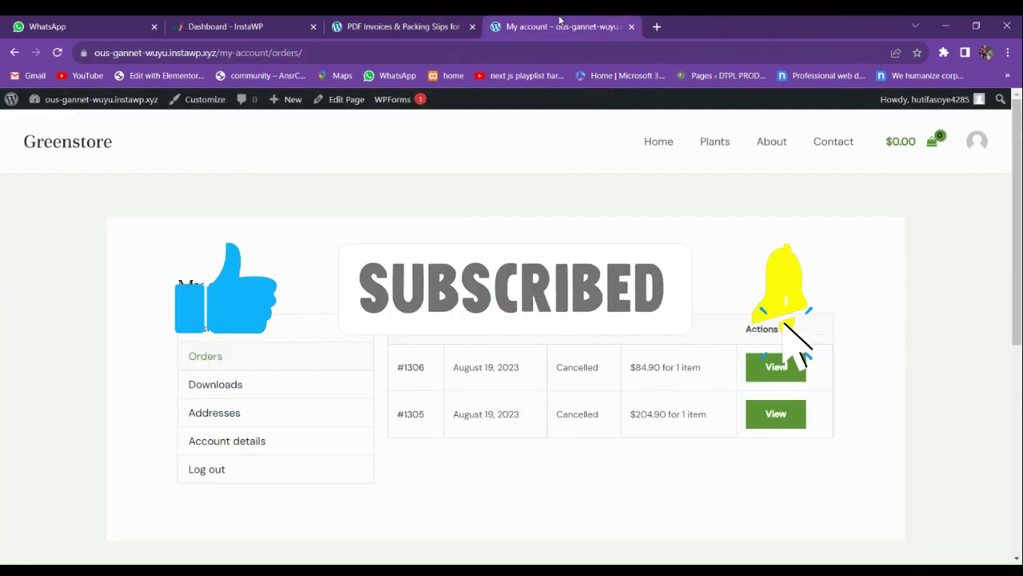
In a new browser tab, run a web search for 'logo'
click(548, 26)
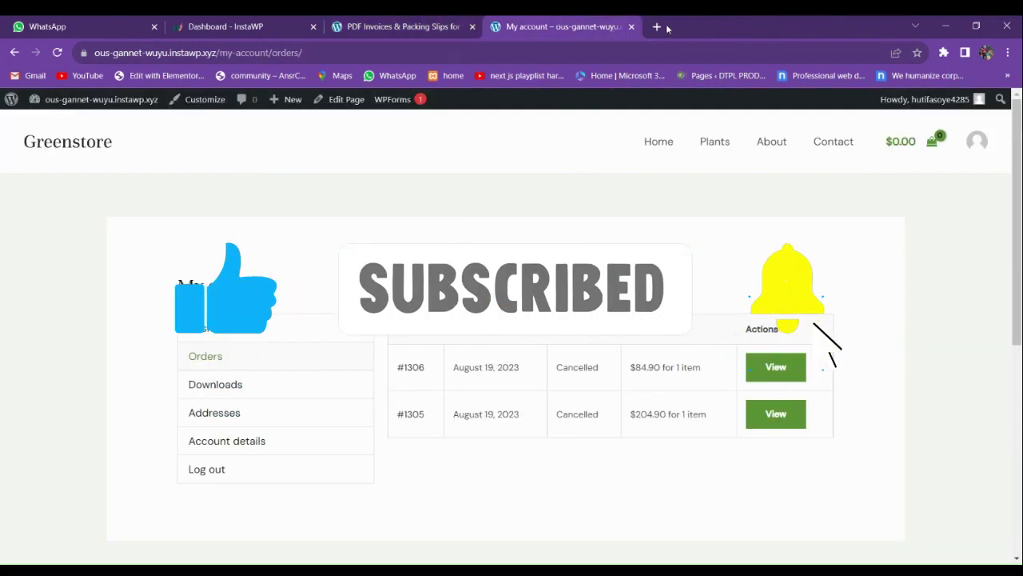
click(666, 28)
text(log)
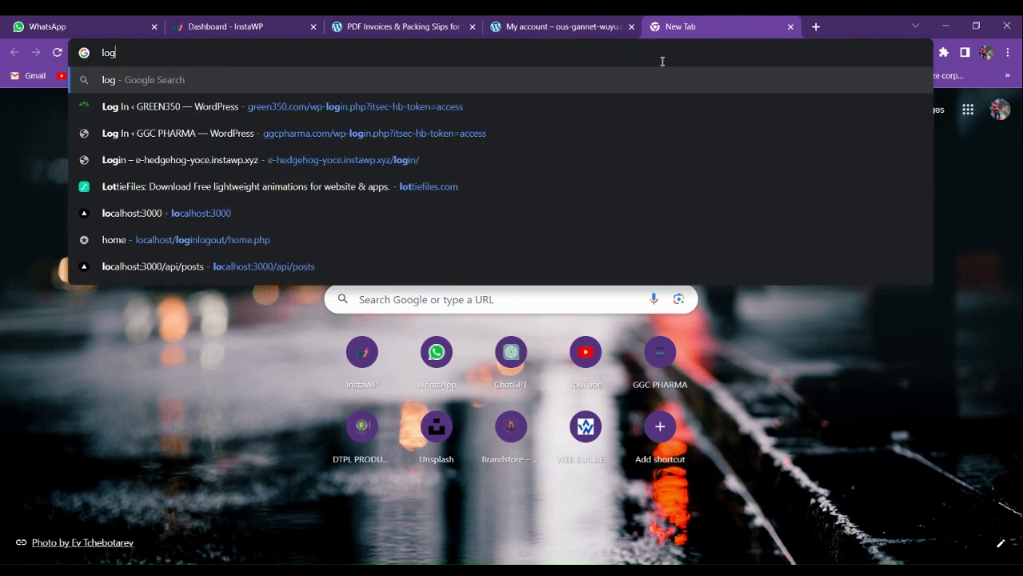
text(o)
key(Return)
Set the Logo image from the Media Library as the invoice header and continue
click(403, 27)
click(536, 289)
click(145, 160)
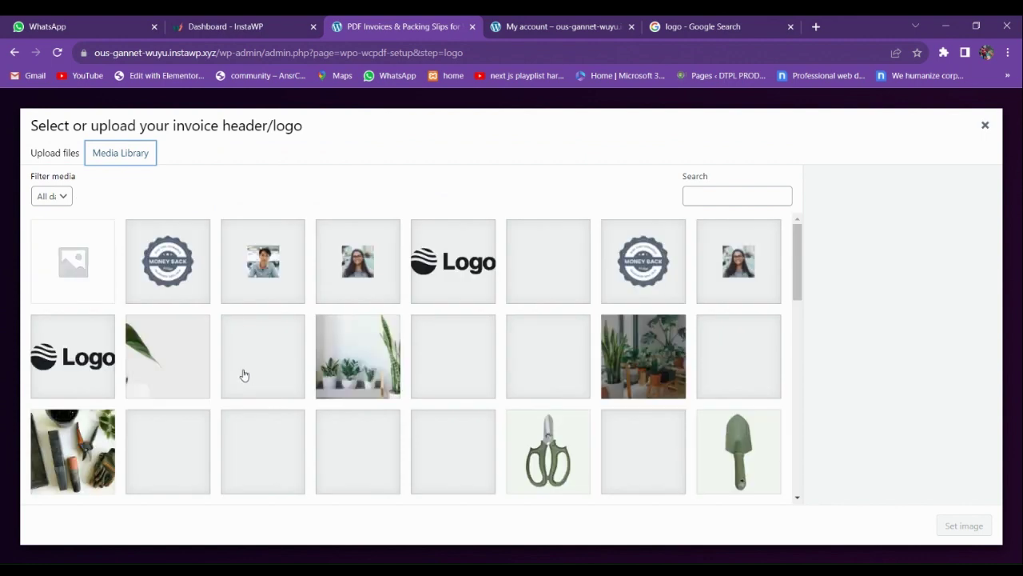
click(168, 261)
click(453, 262)
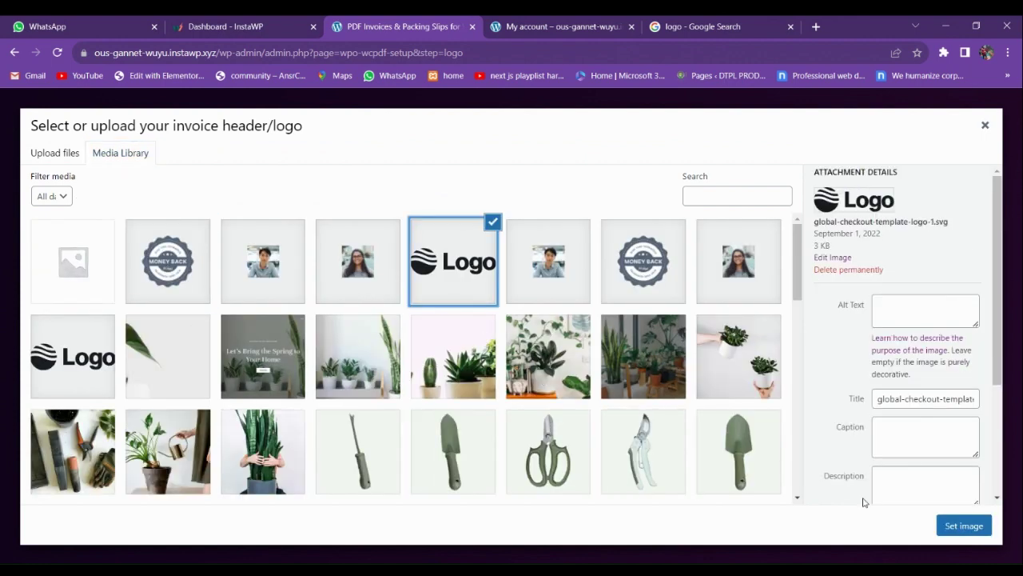
click(963, 525)
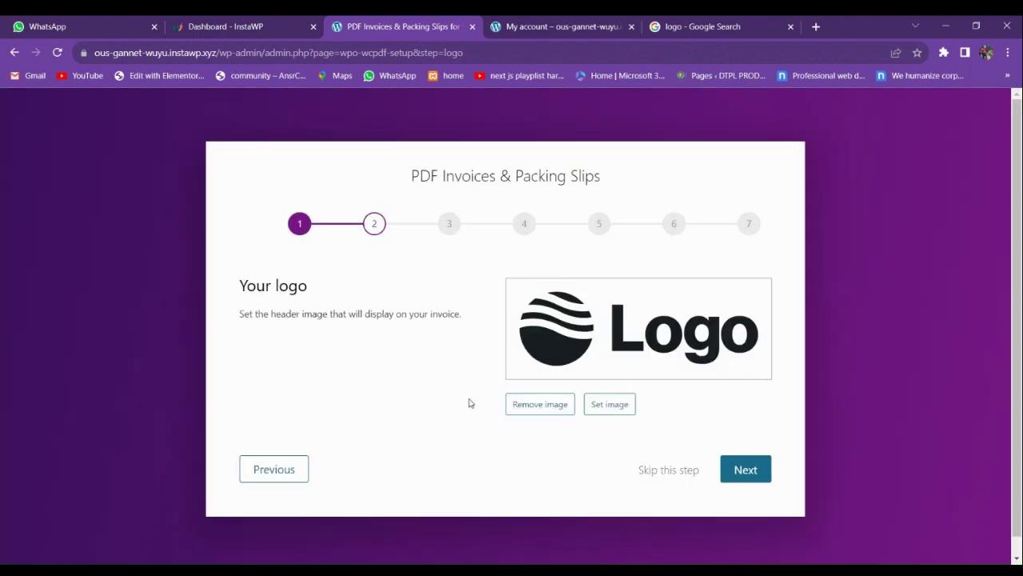
click(745, 470)
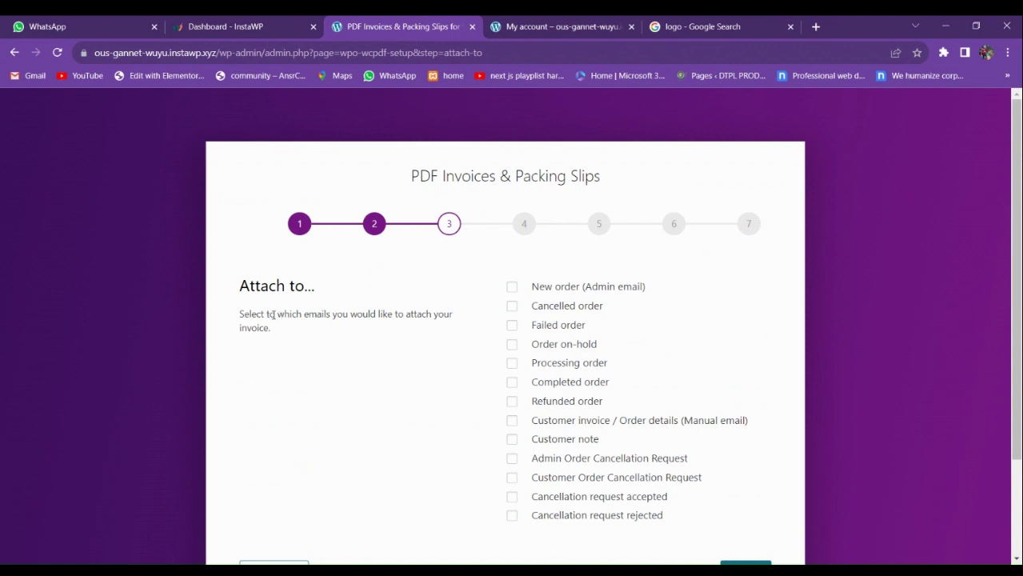
Attach invoices to New order, Processing, Customer invoice and Completed order emails, then continue
click(513, 287)
click(513, 363)
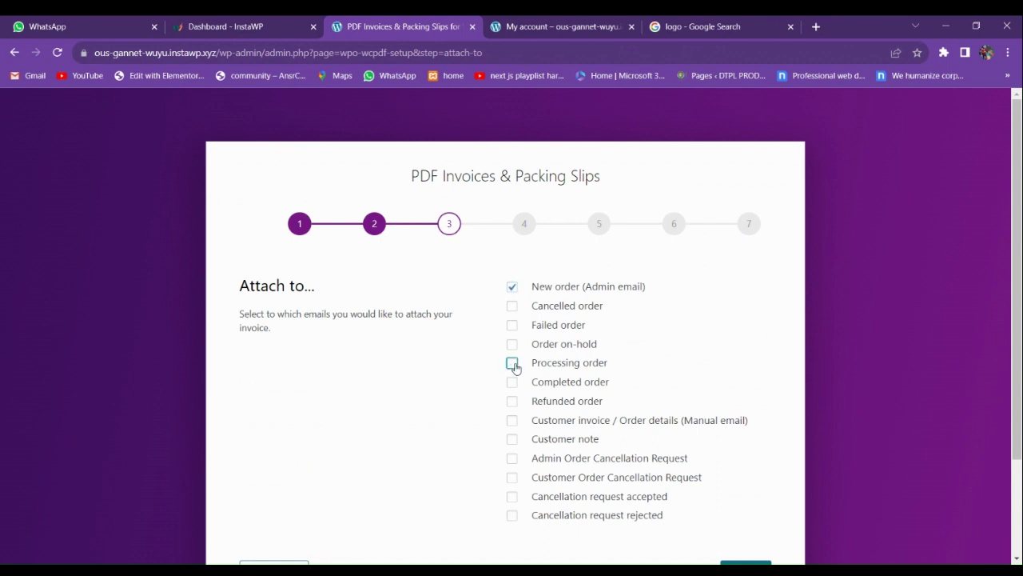
click(513, 422)
click(513, 383)
scroll(551, 387, down, 2)
scroll(520, 380, up, 2)
scroll(704, 484, down, 2)
click(742, 450)
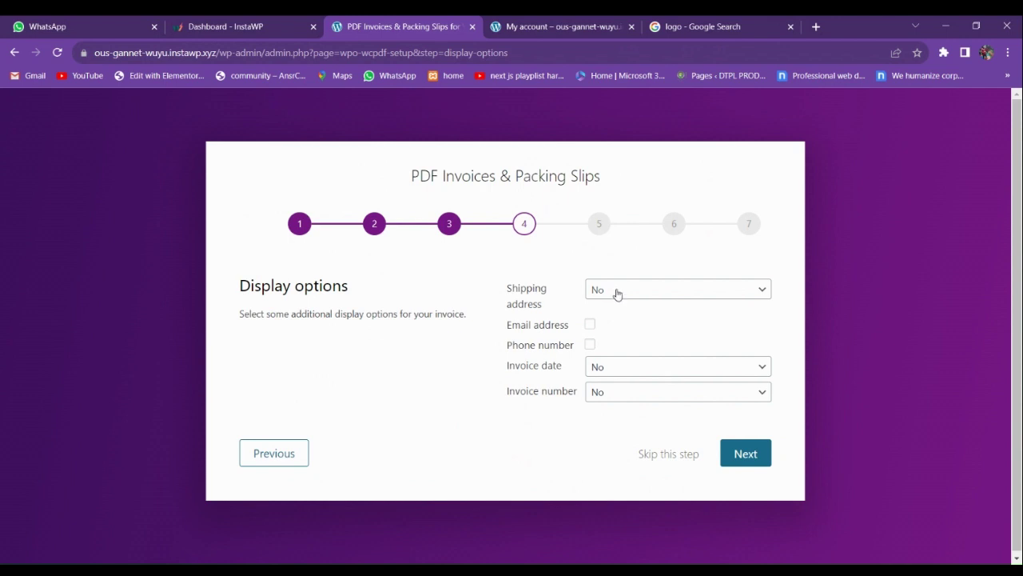
Always show shipping address, add email and phone, use Order Date and Order Number
click(617, 294)
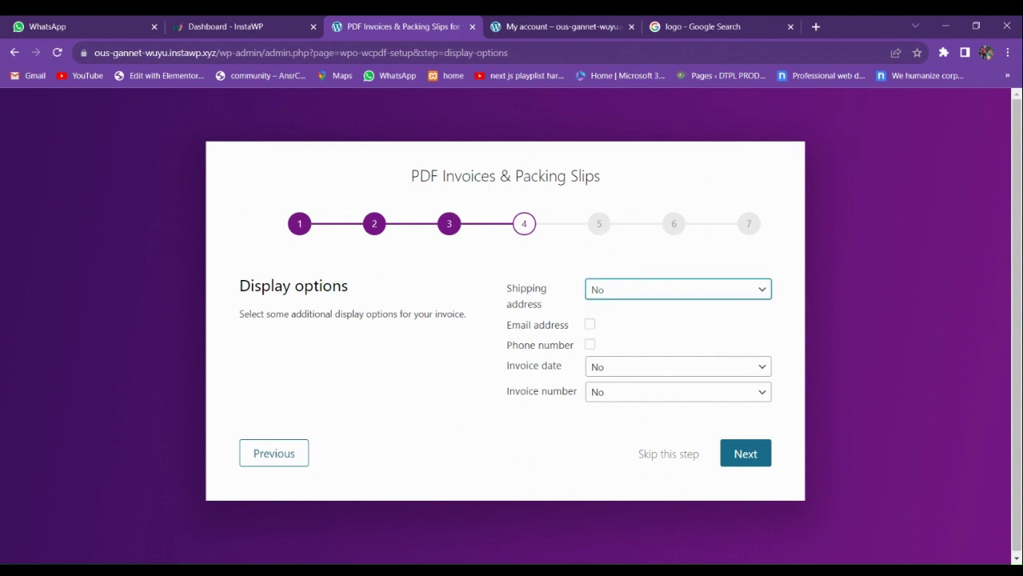
click(616, 336)
click(590, 325)
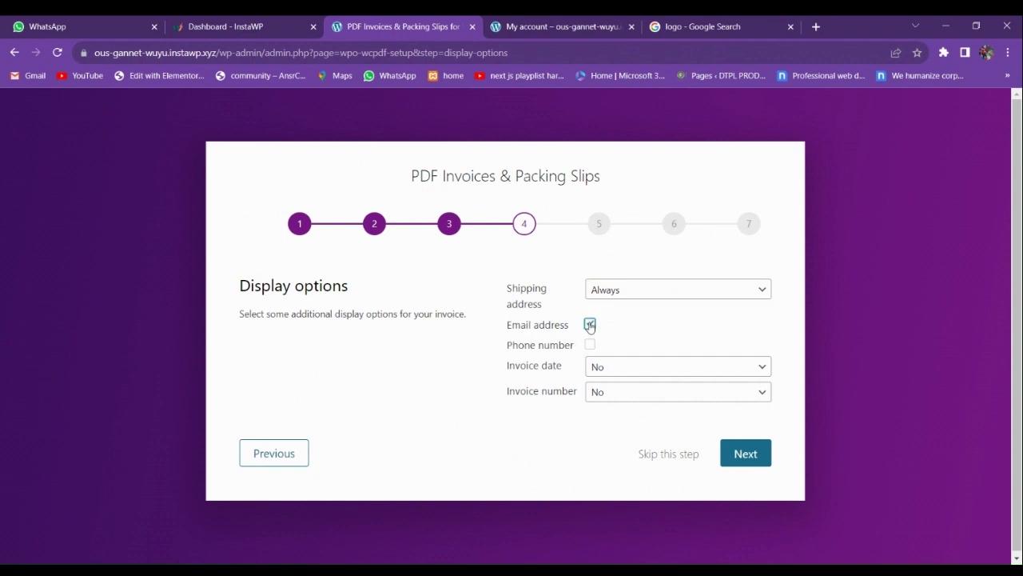
click(590, 345)
click(622, 374)
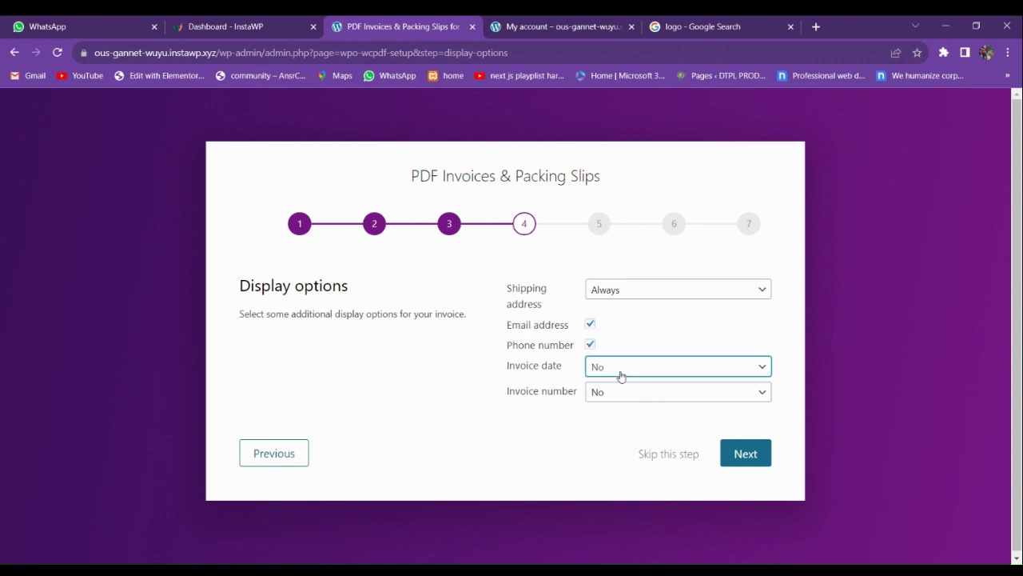
click(624, 409)
click(624, 392)
click(623, 424)
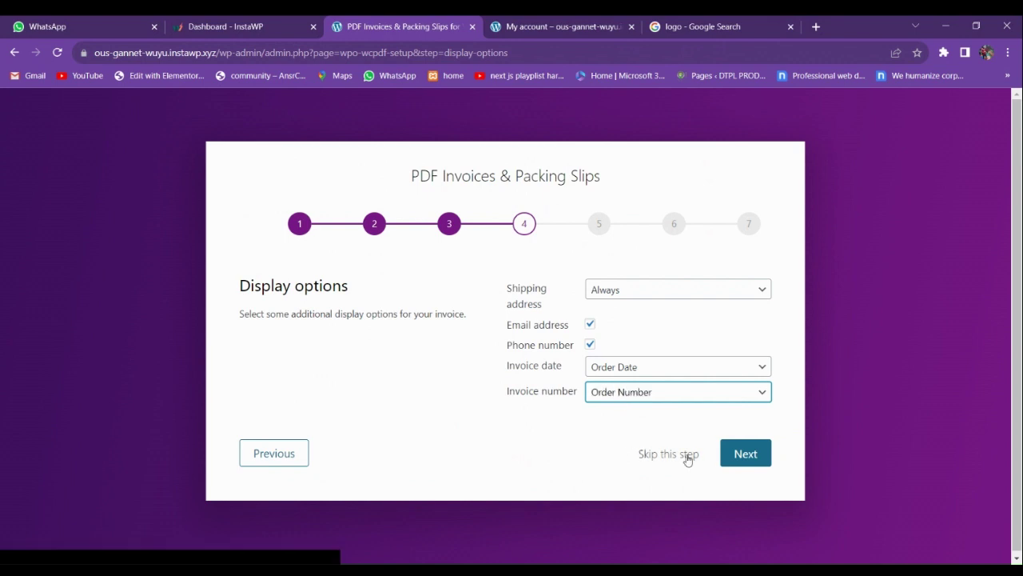
click(744, 454)
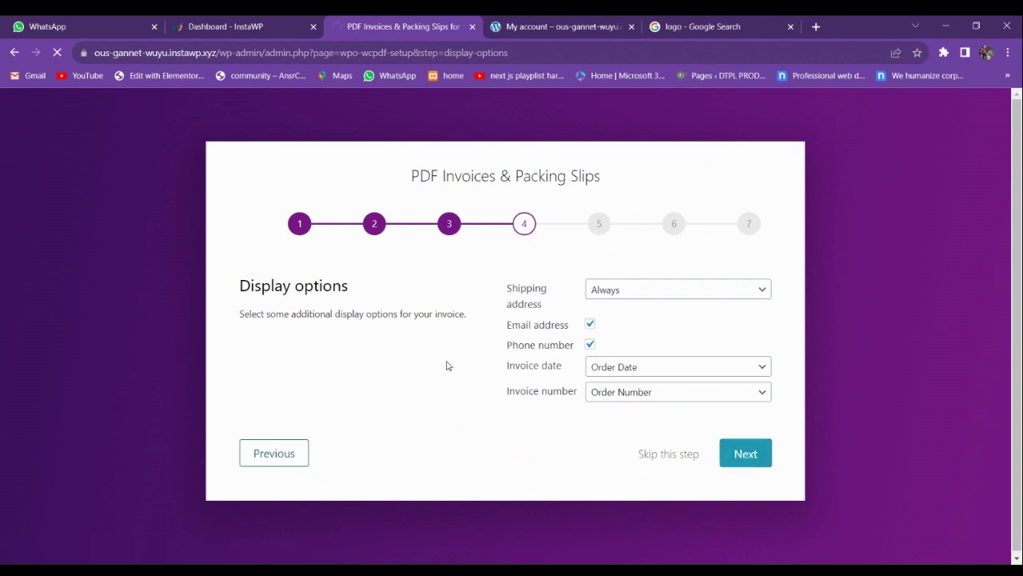
Keep A4 as the invoice paper format and move on to Action buttons
click(553, 294)
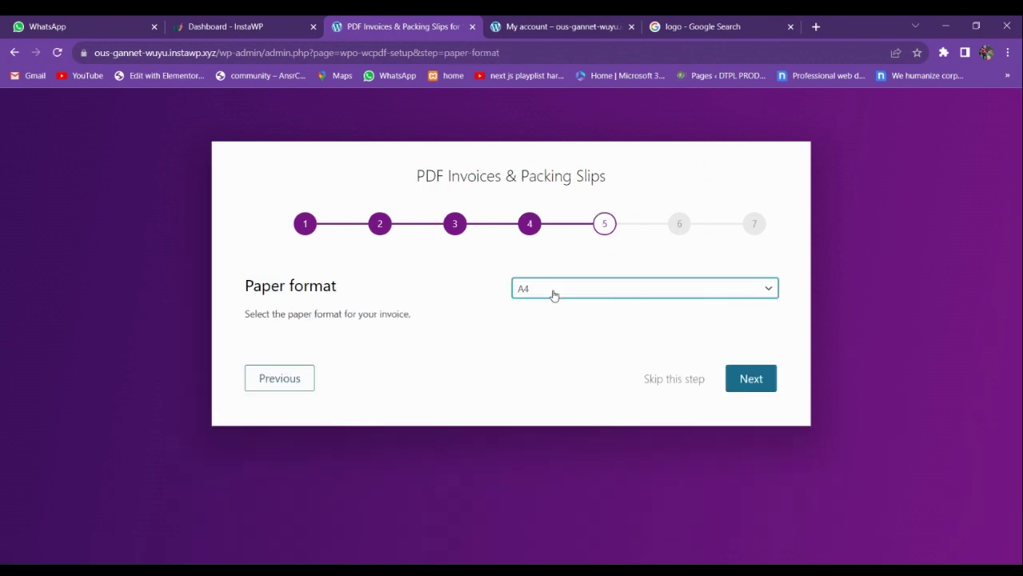
click(535, 349)
click(549, 298)
click(748, 378)
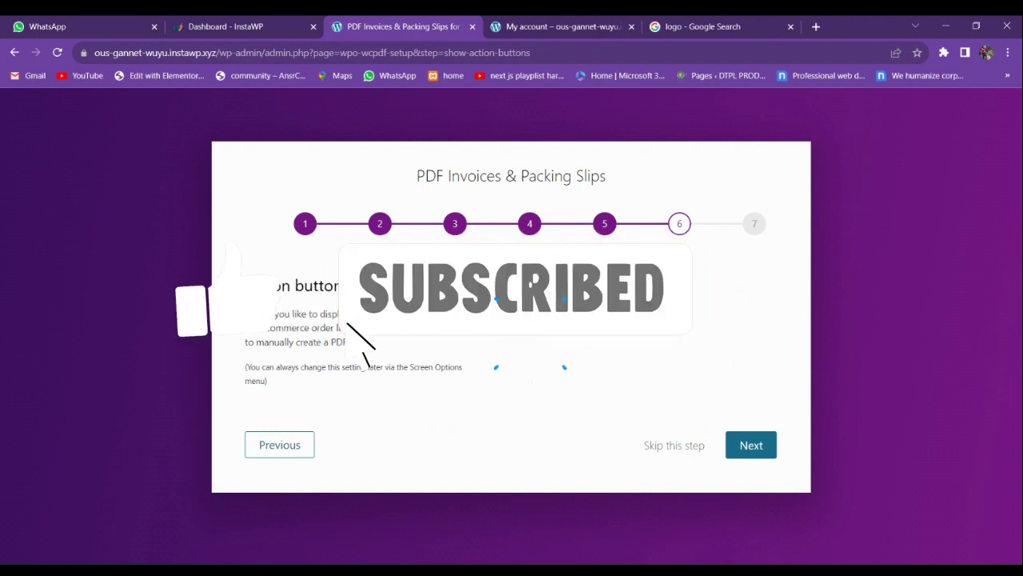
Check the My account orders tab, then go back to the invoice setup wizard
key(ctrl+Tab)
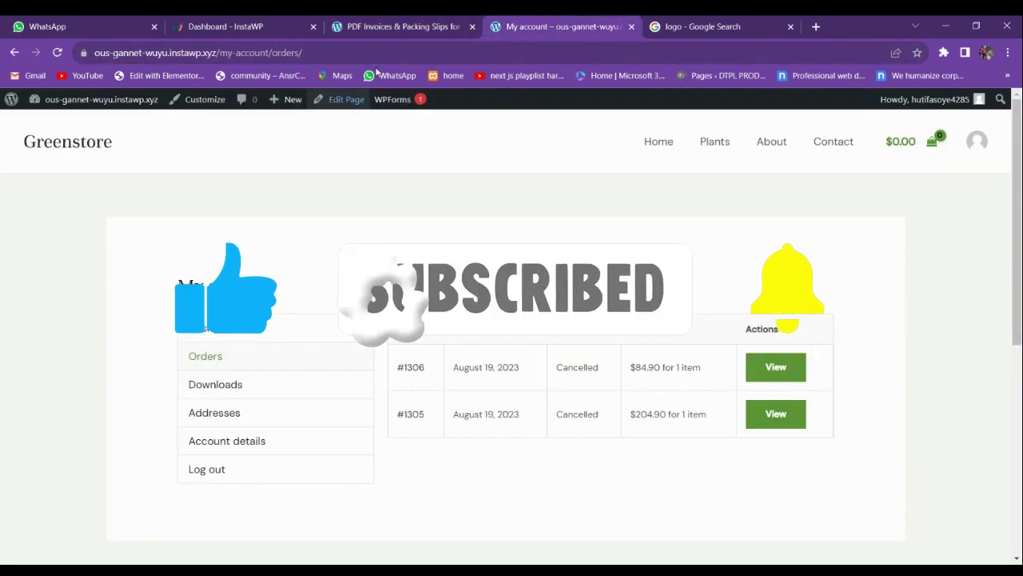
key(ctrl+shift+Tab)
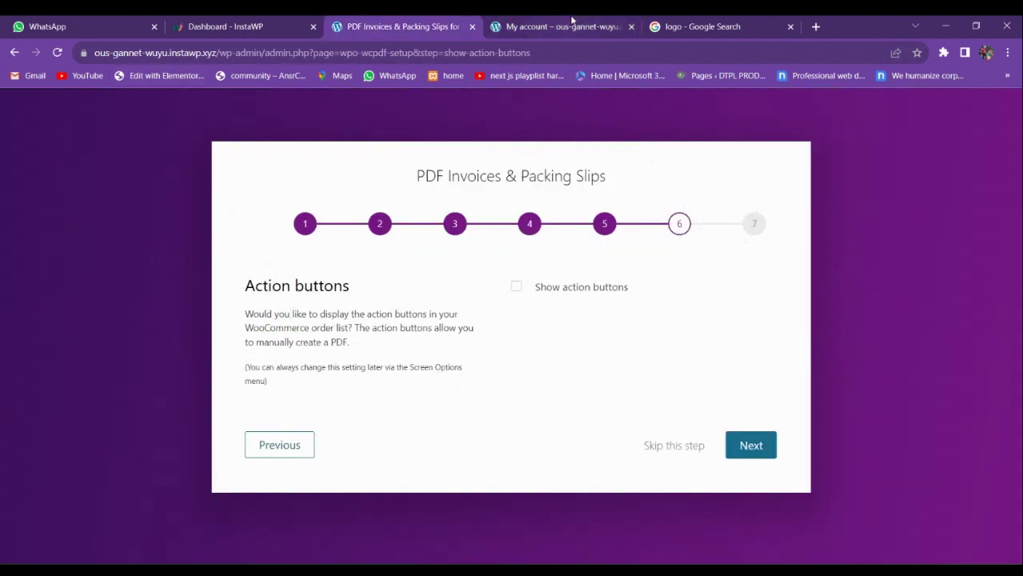
click(552, 27)
click(395, 26)
click(548, 24)
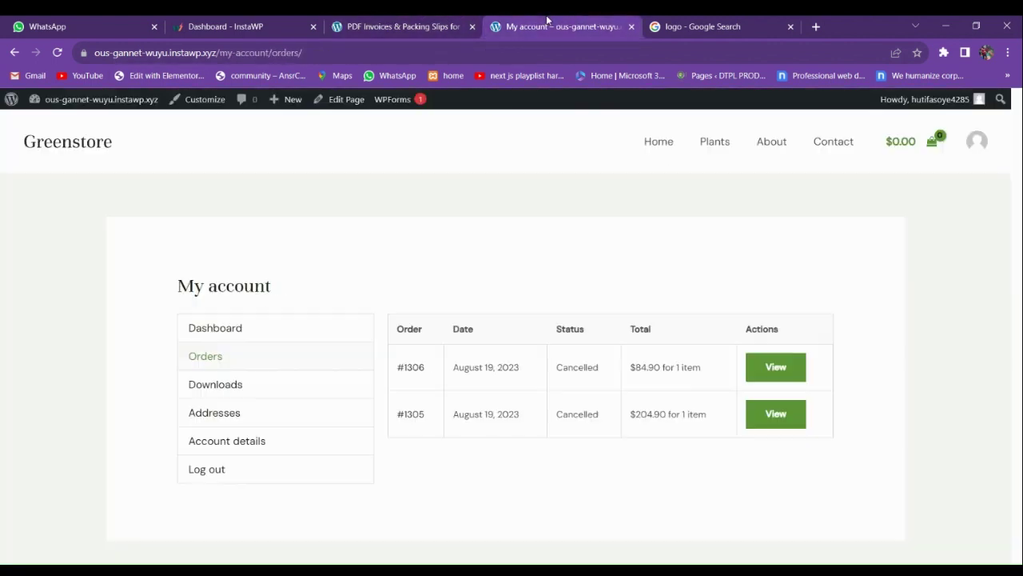
click(407, 22)
Enable Show action buttons, finish the wizard, and reload the My account orders page
click(517, 289)
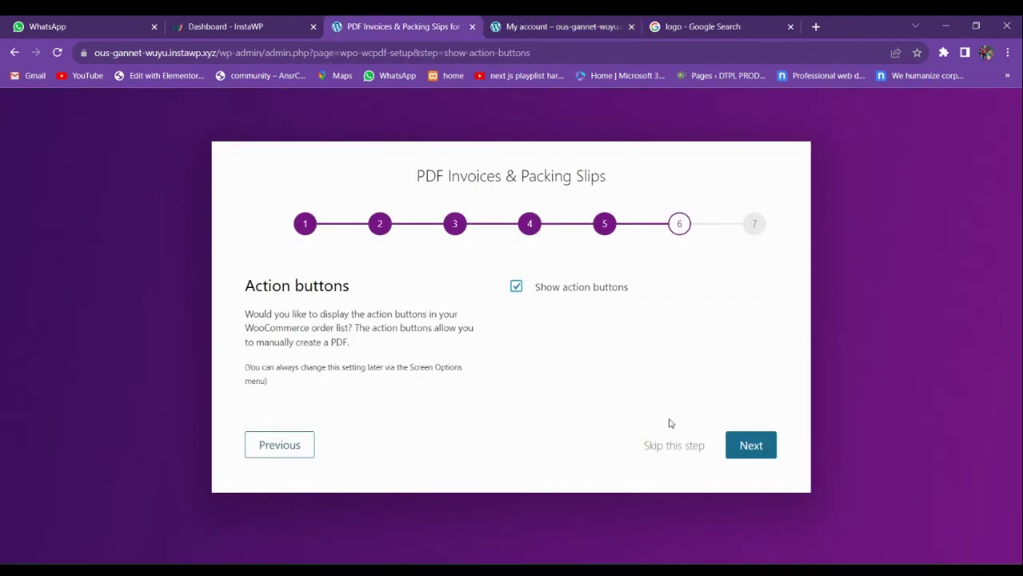
click(752, 445)
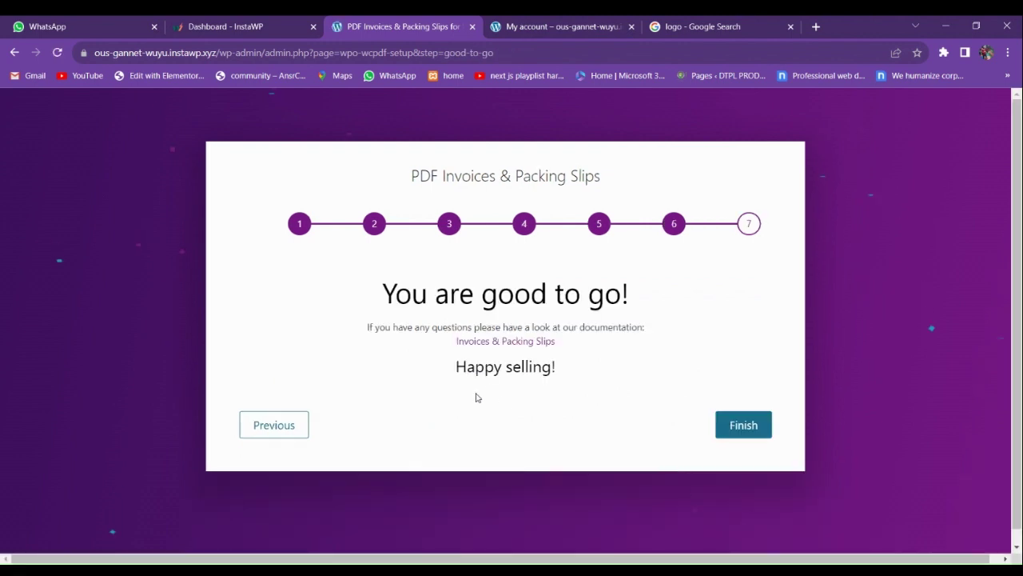
click(751, 430)
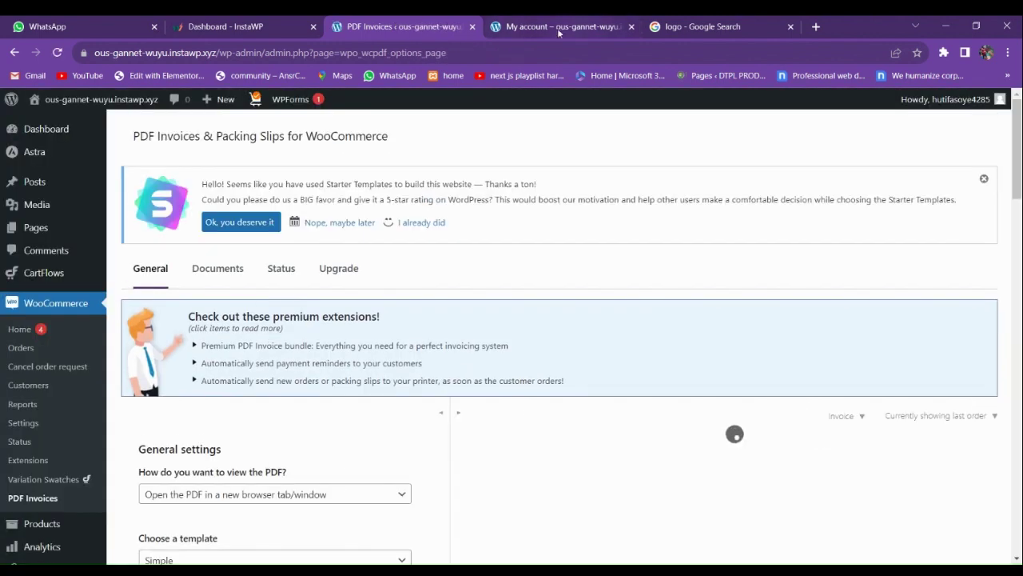
click(557, 28)
click(57, 51)
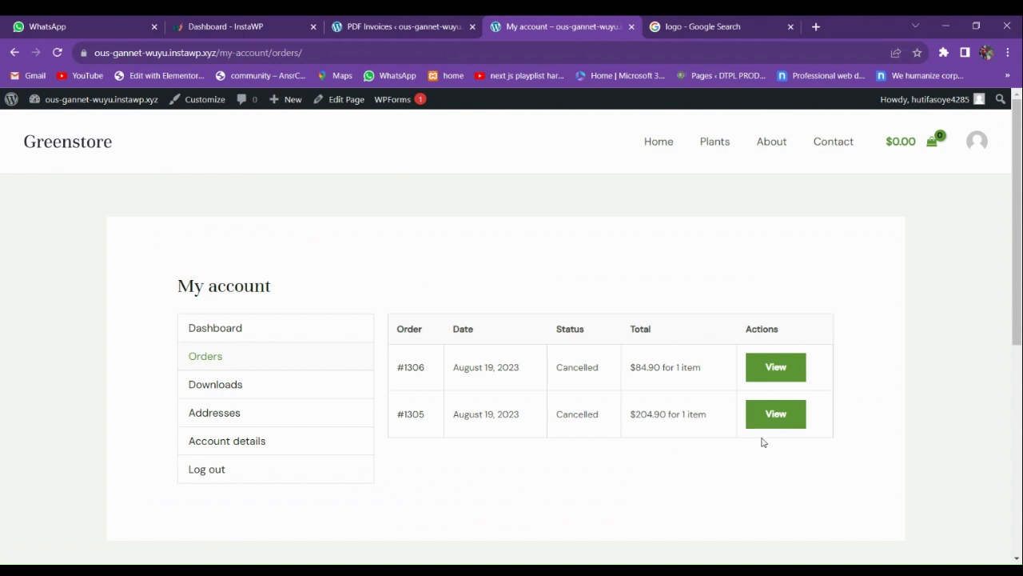
scroll(702, 424, down, 3)
scroll(702, 424, up, 3)
click(120, 102)
click(451, 26)
scroll(249, 350, down, 3)
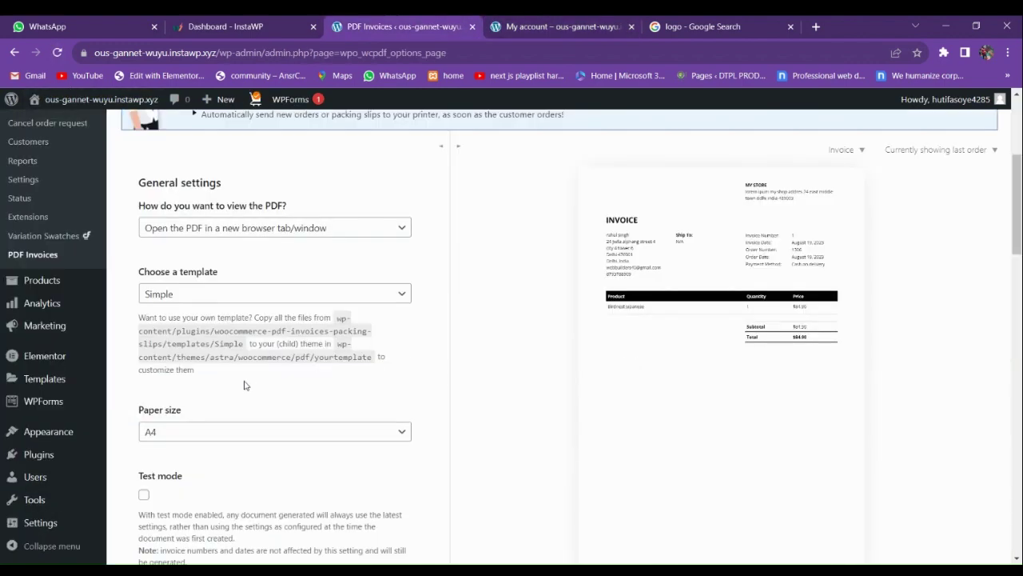
scroll(245, 386, down, 5)
scroll(226, 378, up, 3)
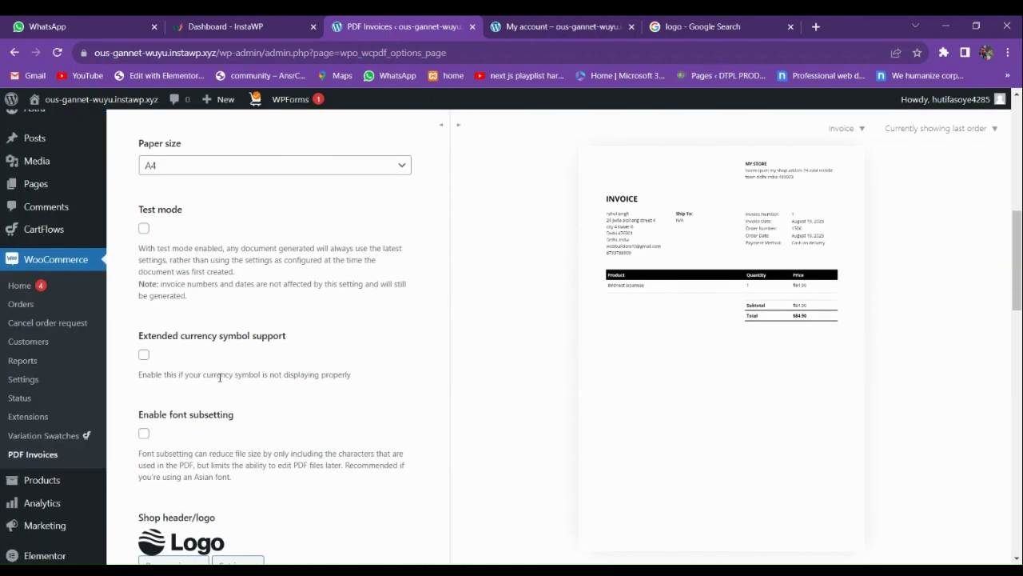
scroll(215, 411, down, 9)
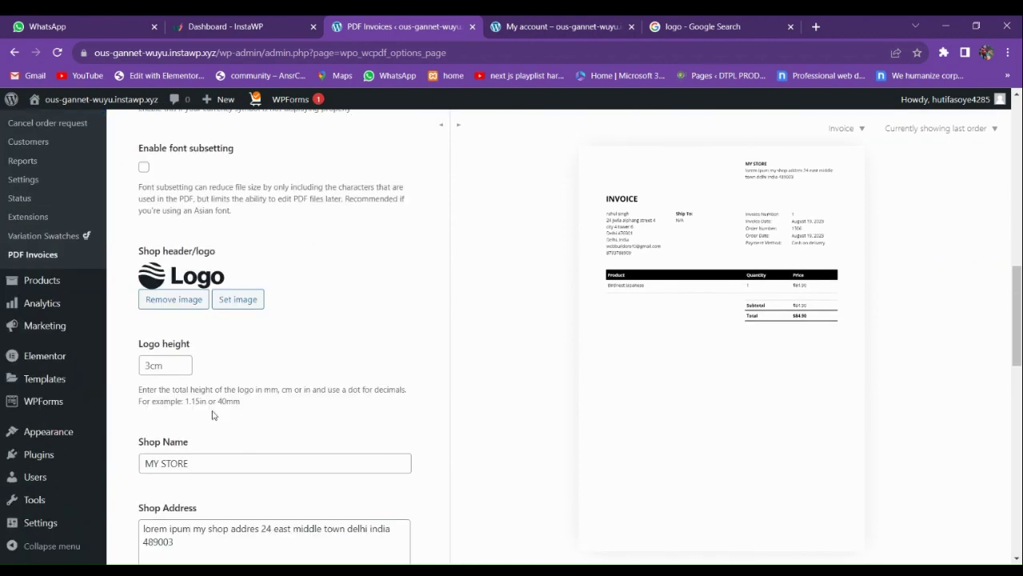
scroll(213, 404, up, 9)
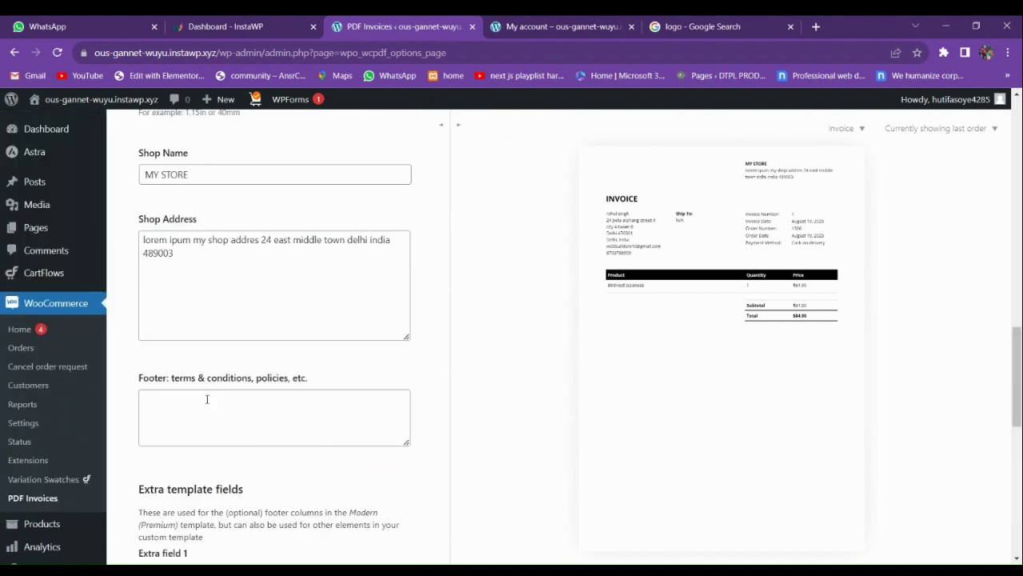
click(560, 27)
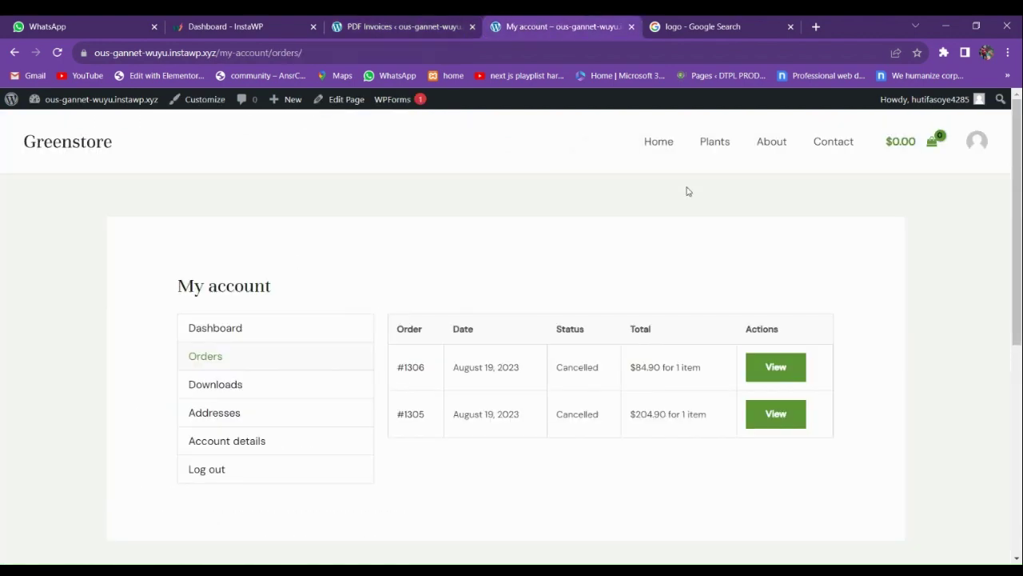
From the Greenstore home page, add one Hoya Obovatum to the cart
click(62, 142)
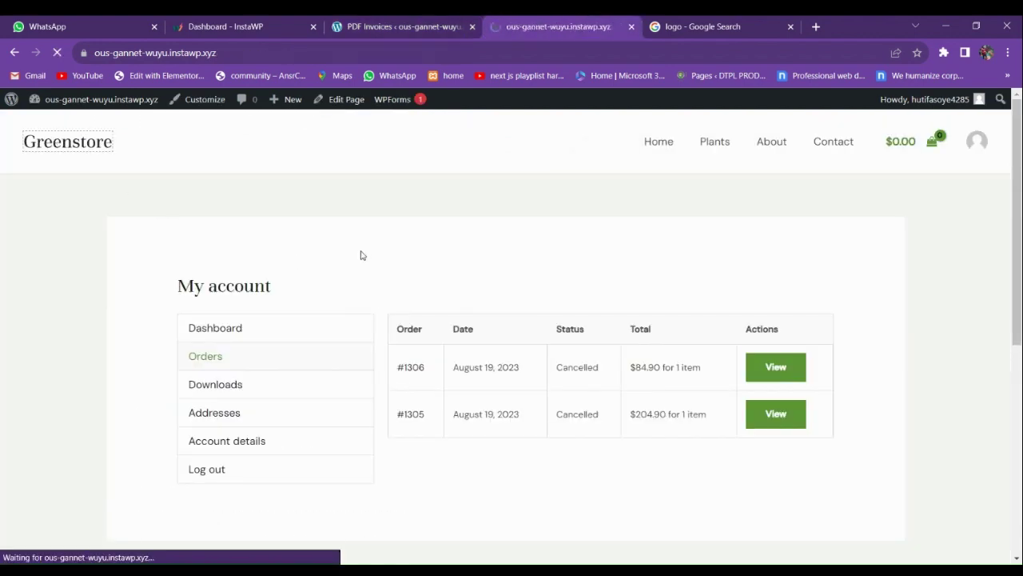
scroll(479, 395, down, 3)
scroll(480, 395, down, 3)
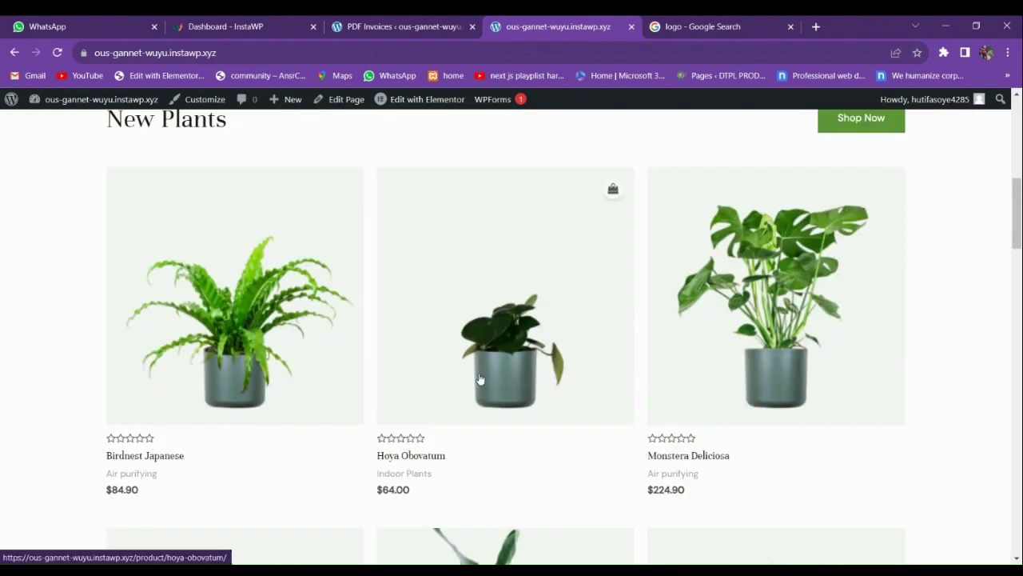
click(538, 360)
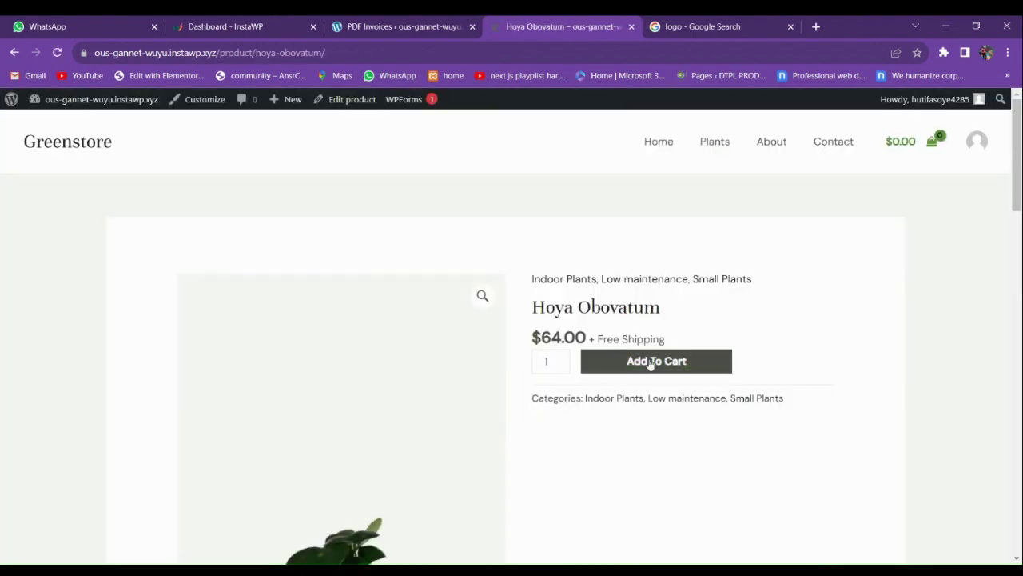
click(650, 362)
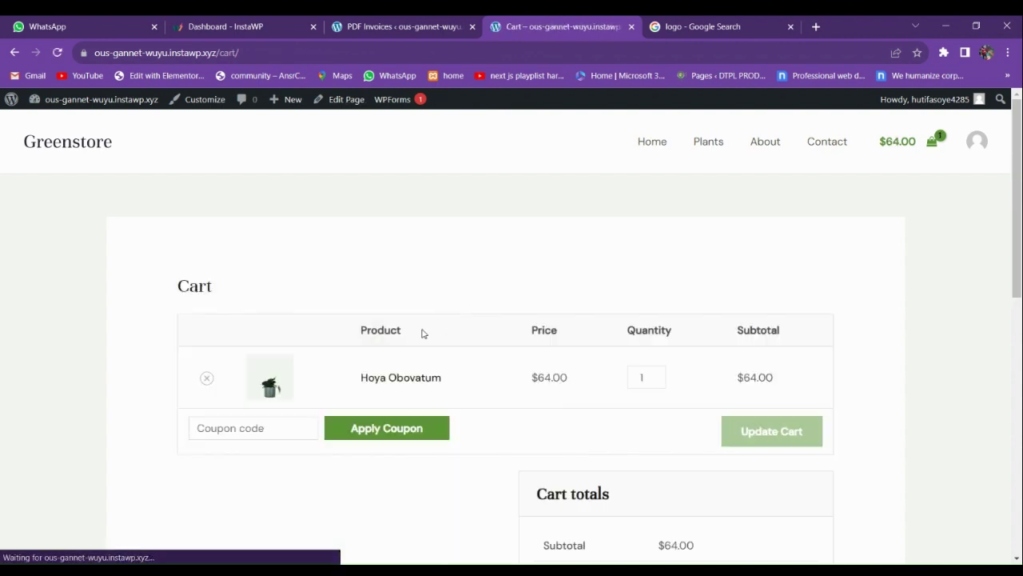
Check out and place the $64.00 cash-on-delivery order
scroll(409, 365, down, 1)
scroll(599, 313, down, 5)
scroll(605, 263, up, 2)
click(630, 242)
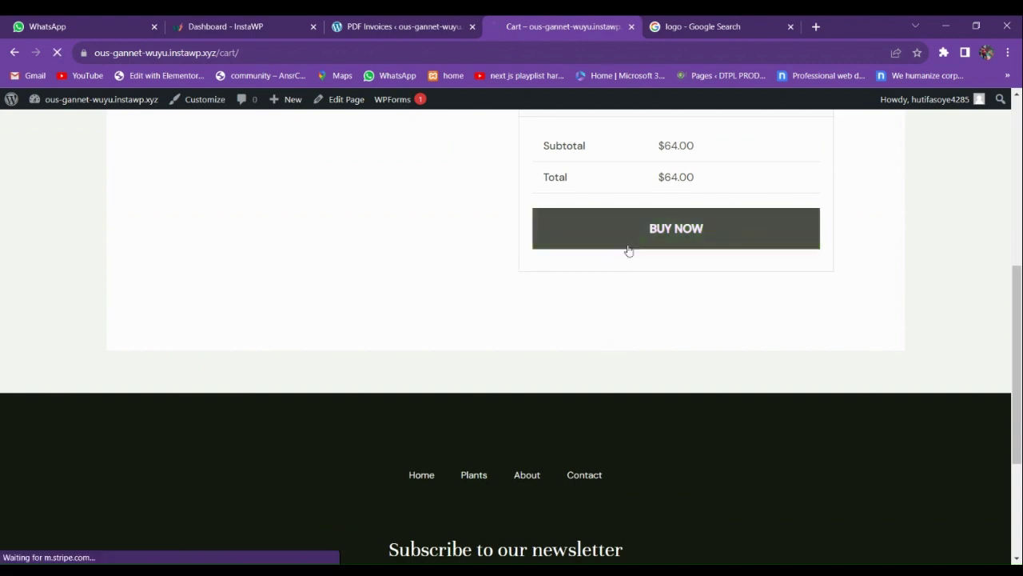
scroll(381, 340, down, 6)
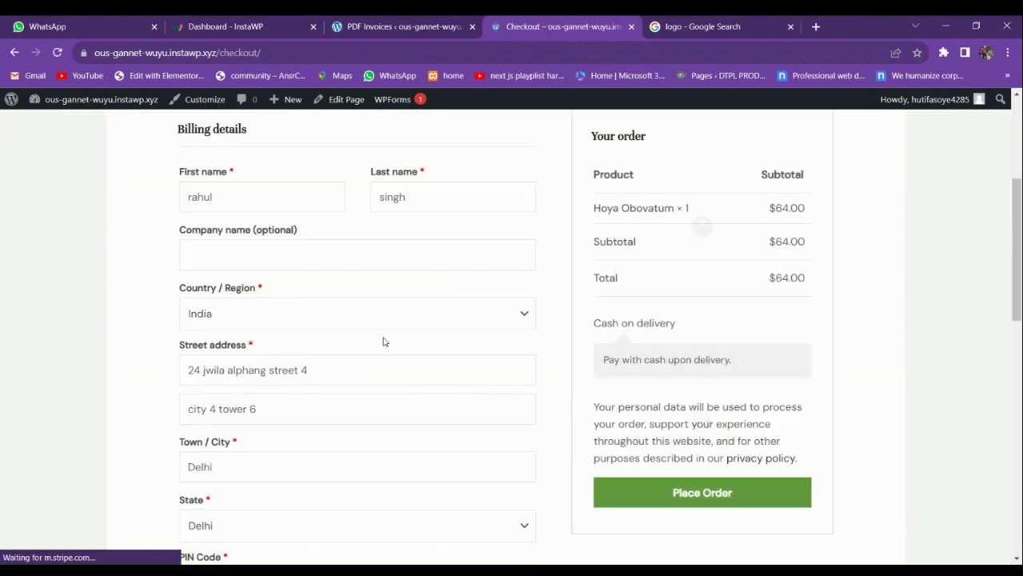
scroll(381, 343, up, 5)
scroll(263, 359, down, 3)
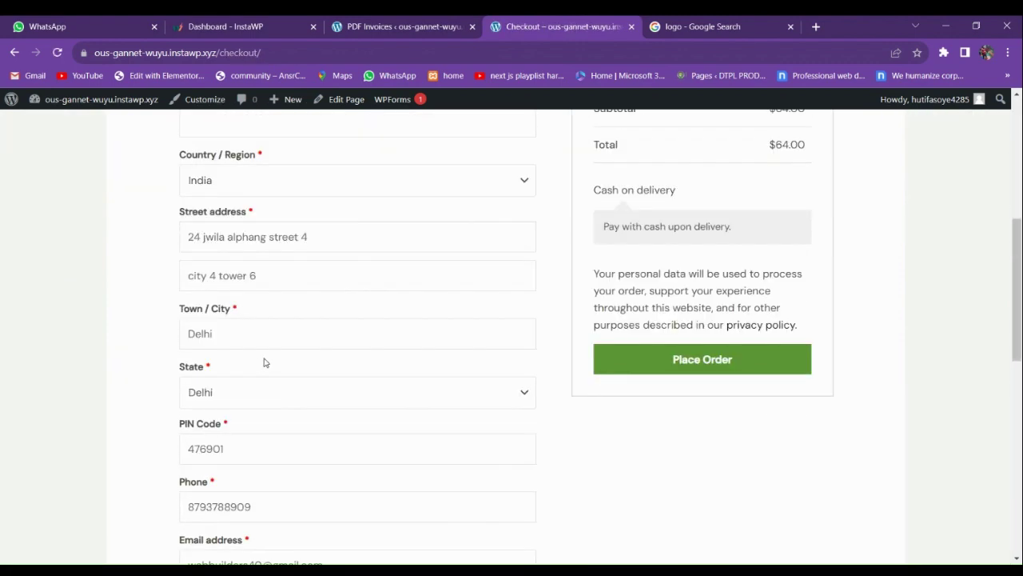
click(676, 359)
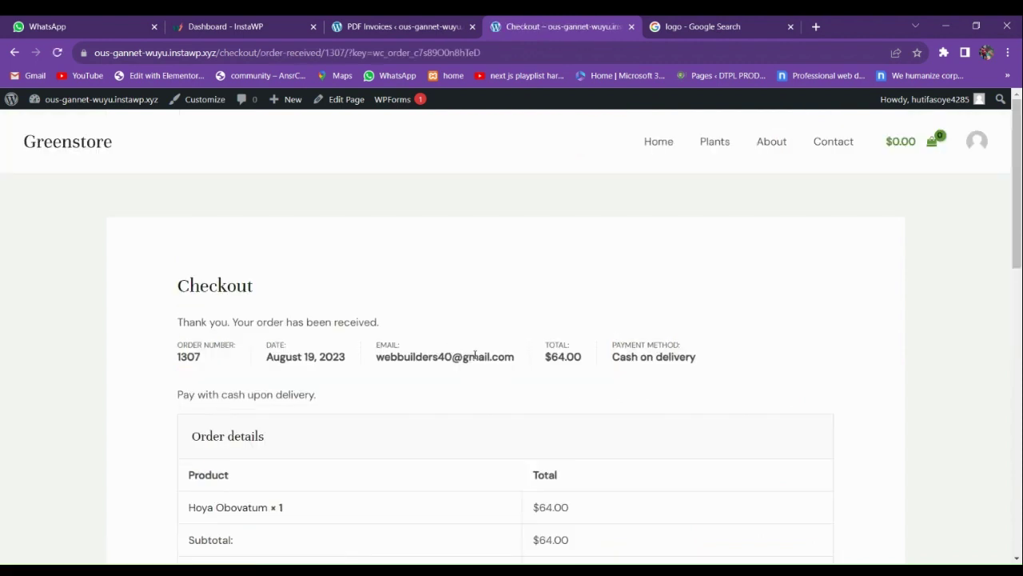
Open order #1307's PDF invoice from My Account > Orders
scroll(560, 328, down, 3)
scroll(719, 264, up, 4)
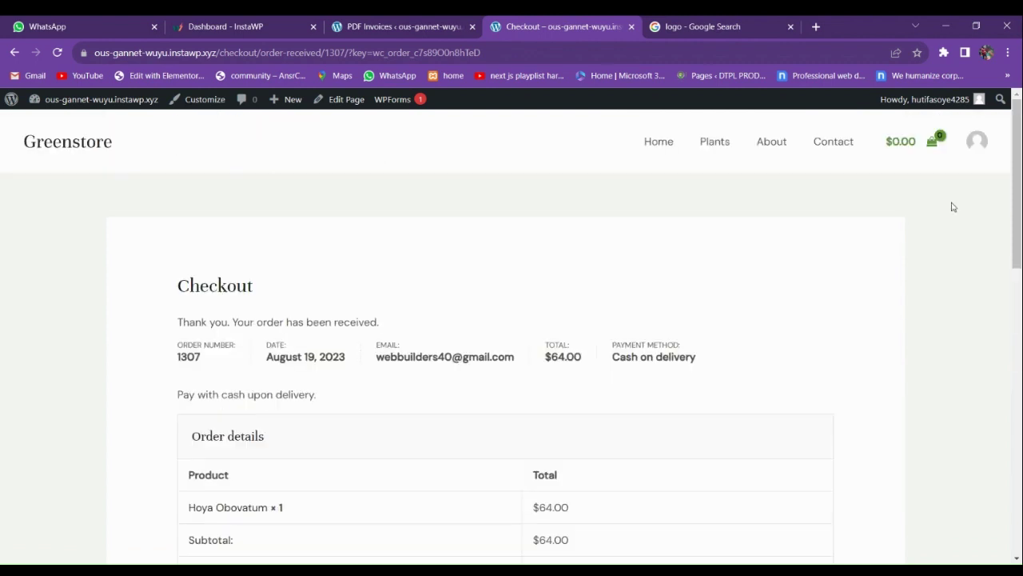
click(978, 150)
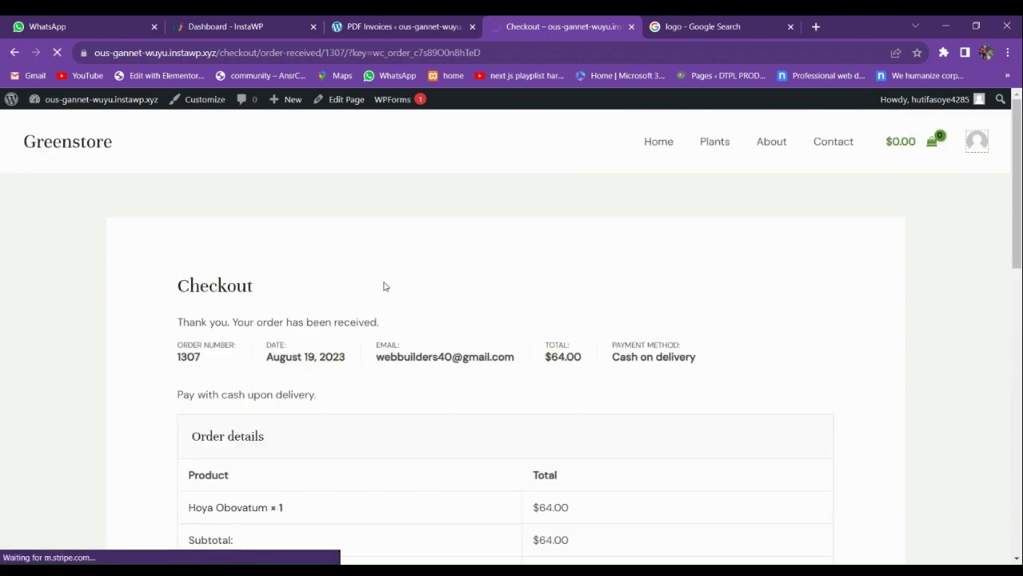
click(215, 360)
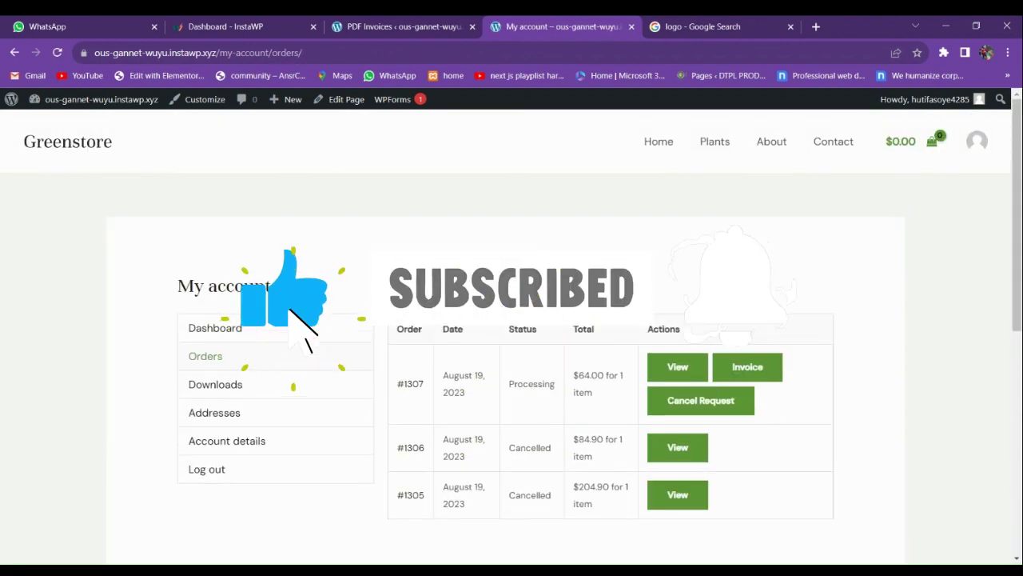
click(746, 371)
click(538, 20)
click(631, 26)
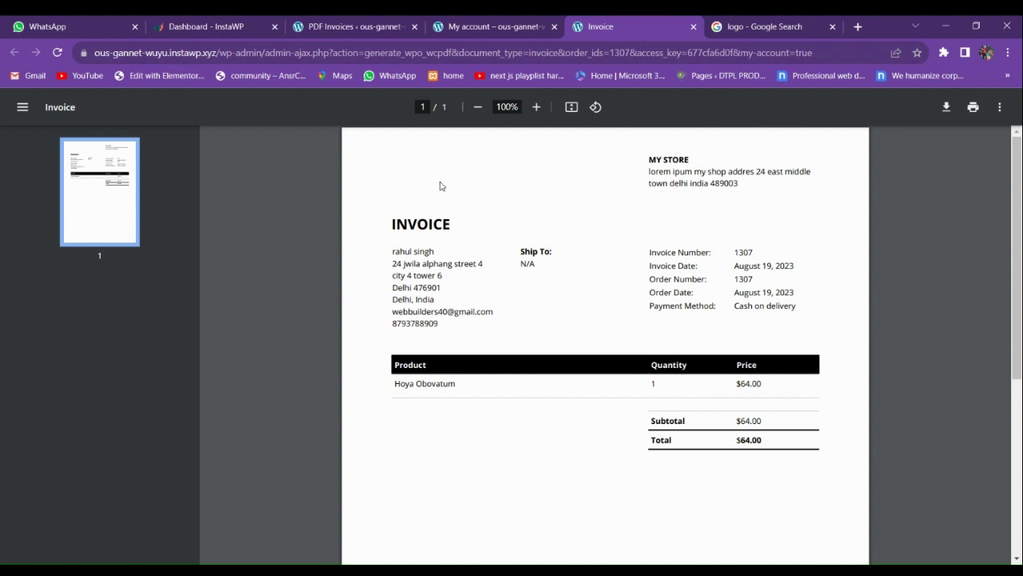
Review the invoice PDF, then go to the PDF Invoices settings' Shop header/logo section
click(495, 26)
click(368, 26)
click(479, 26)
click(600, 26)
scroll(685, 387, down, 3)
click(501, 23)
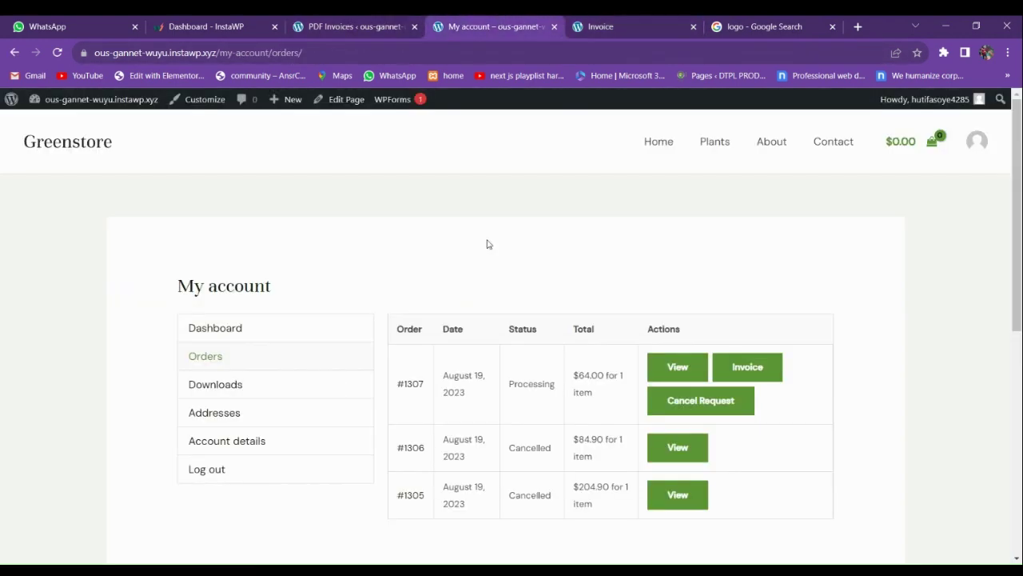
click(389, 28)
scroll(238, 388, down, 3)
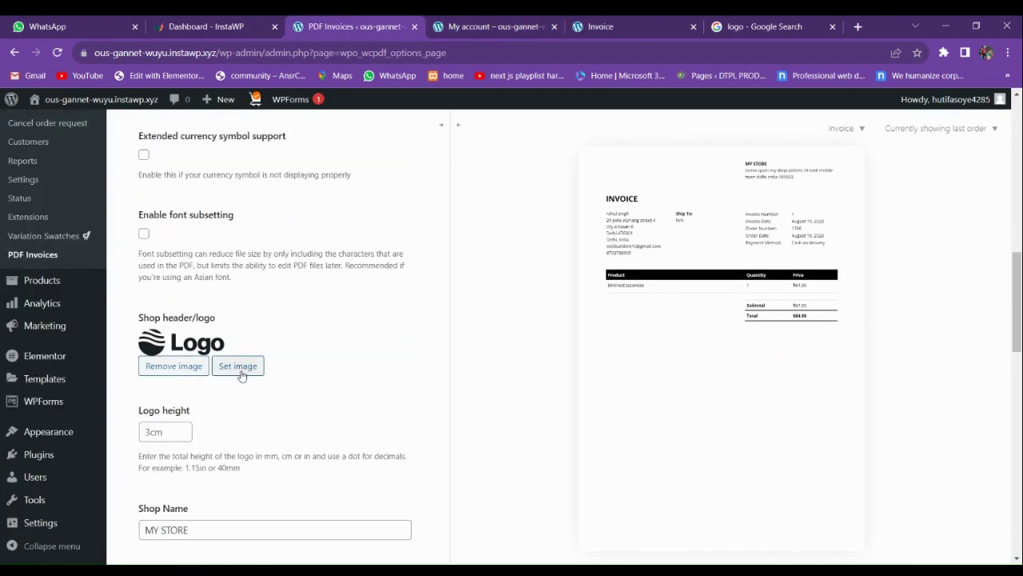
Open the invoice header logo picker and close it, leaving the logo unchanged
click(242, 371)
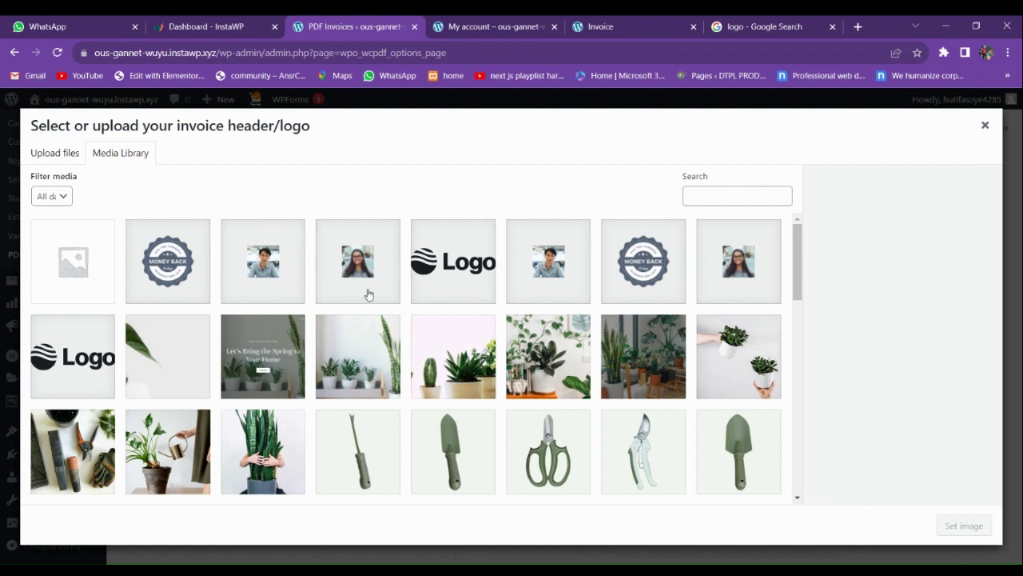
click(984, 126)
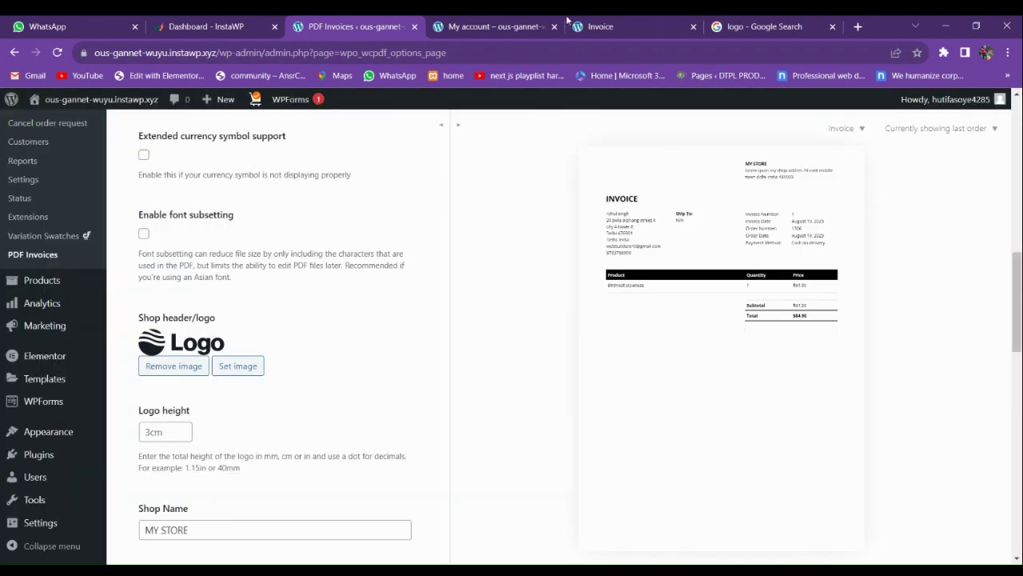
click(602, 29)
scroll(558, 282, up, 4)
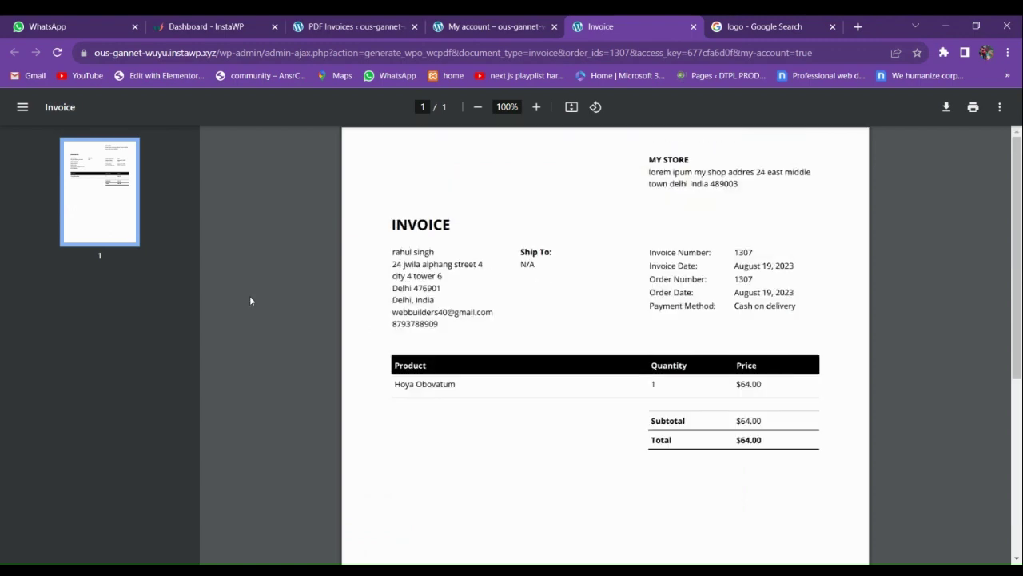
Reopen order #1307's invoice from My account and close the duplicate invoice tab
click(487, 27)
click(749, 365)
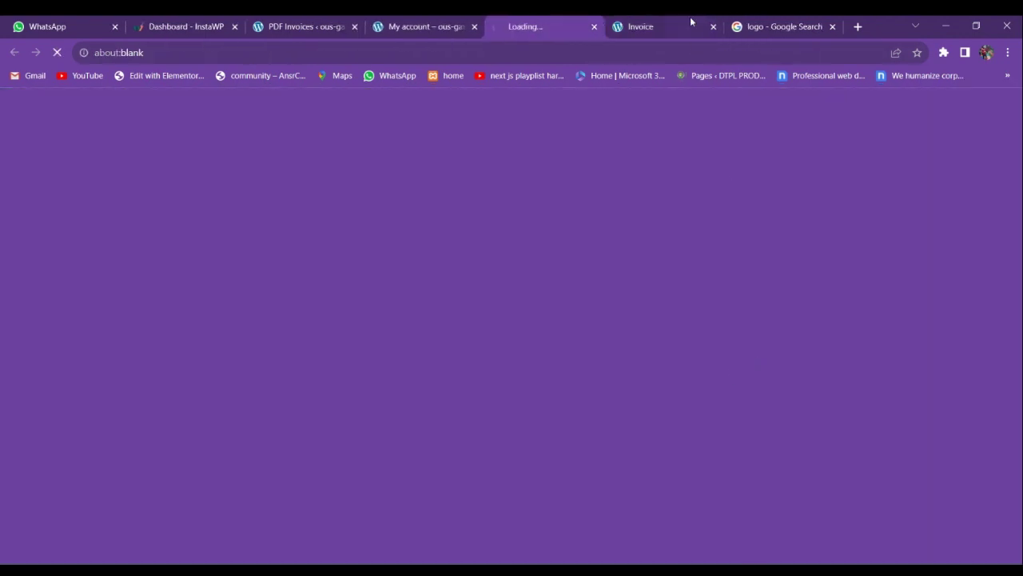
click(732, 27)
click(640, 27)
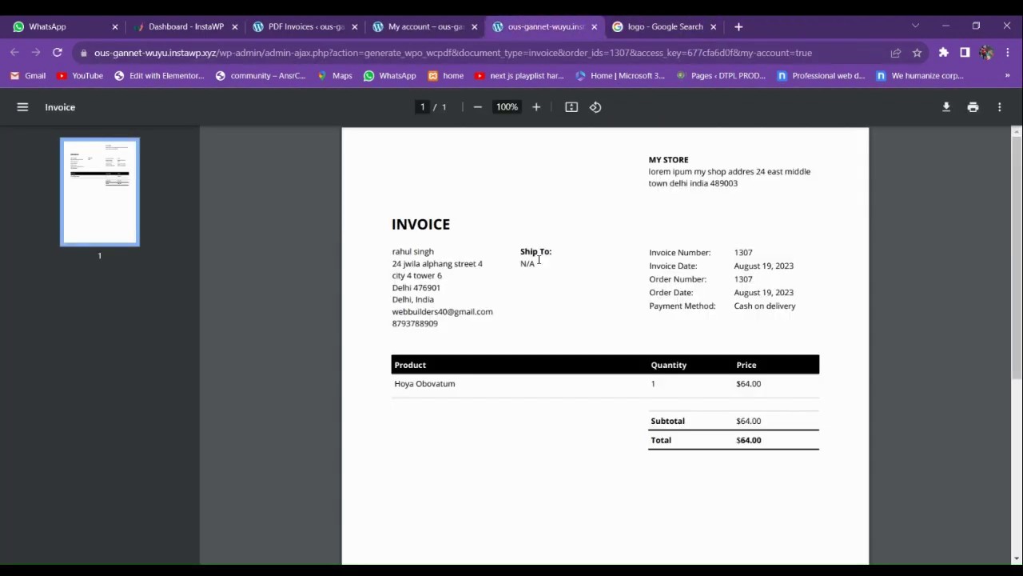
Go to the WooCommerce admin Orders list
click(520, 20)
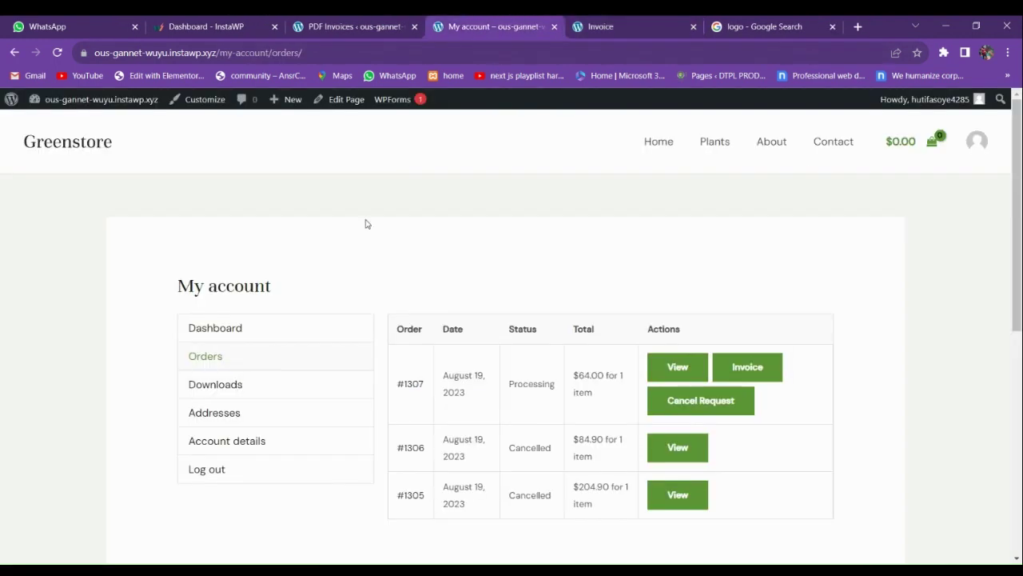
click(320, 23)
scroll(144, 304, up, 3)
scroll(96, 335, up, 2)
click(34, 355)
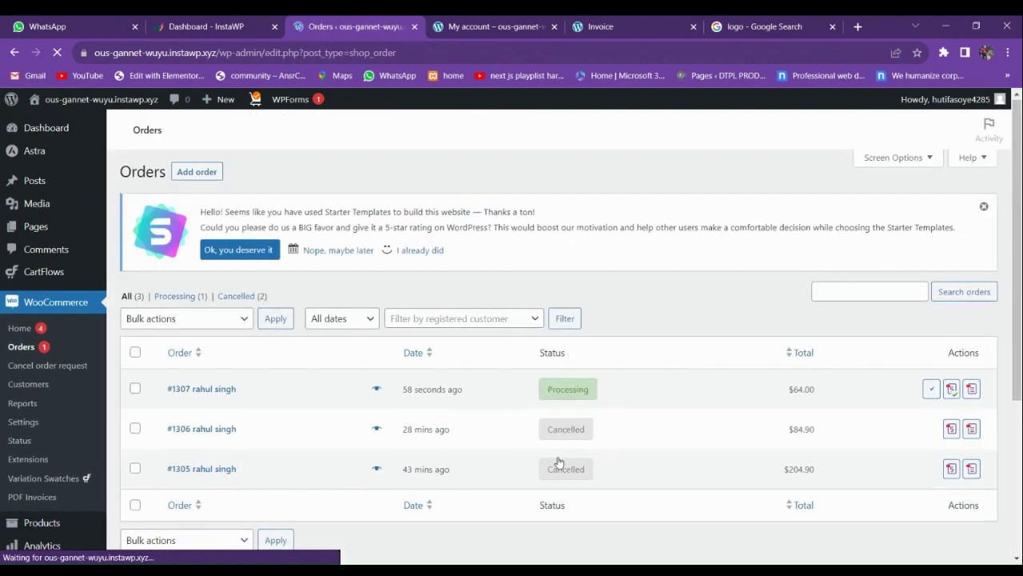
Generate the PDF invoice and PDF packing slip for order #1307
scroll(559, 462, down, 1)
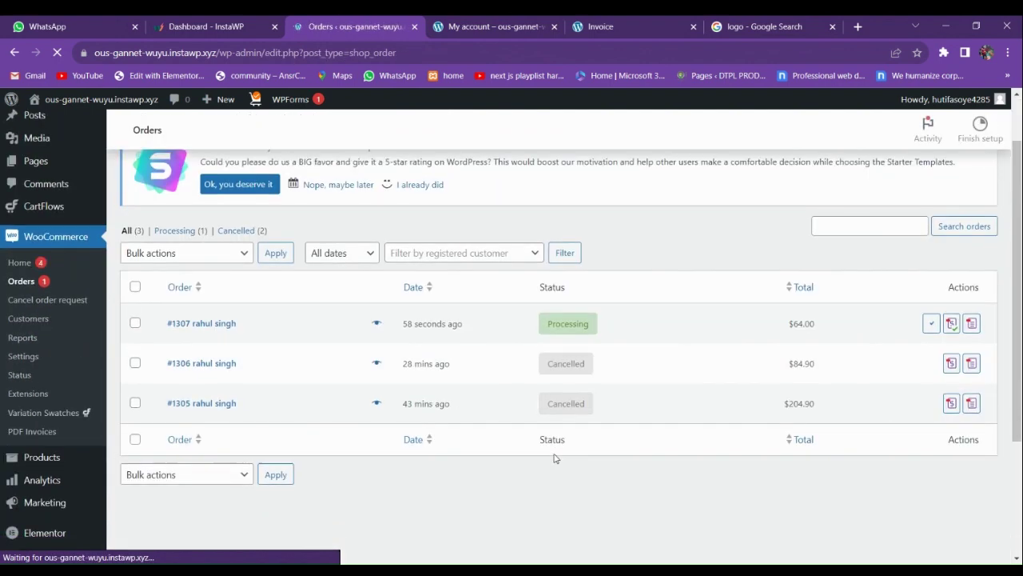
click(951, 326)
click(301, 24)
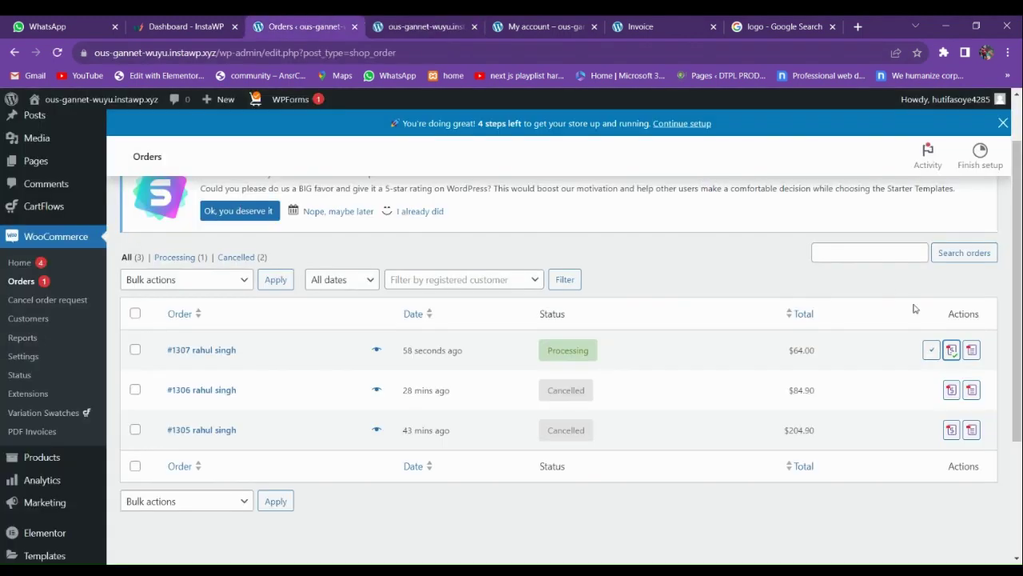
click(971, 351)
click(245, 27)
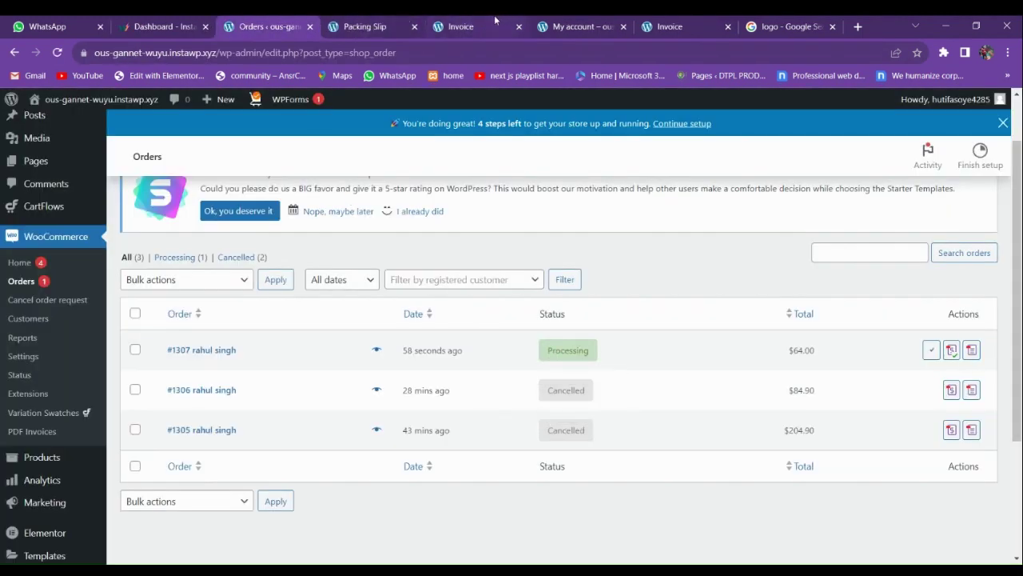
Compare the invoice and packing slip PDFs, then return to the Orders list
click(468, 27)
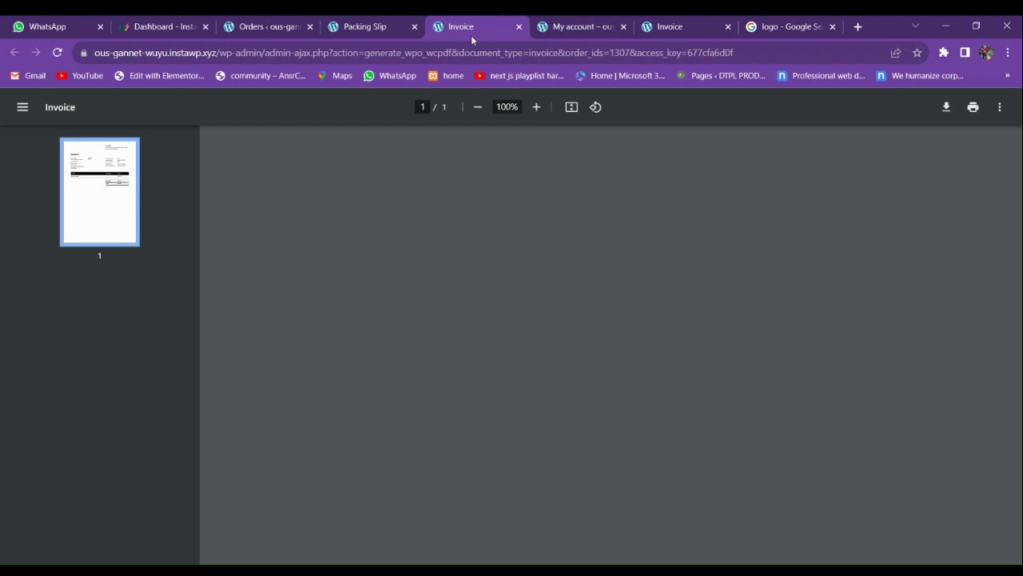
click(392, 26)
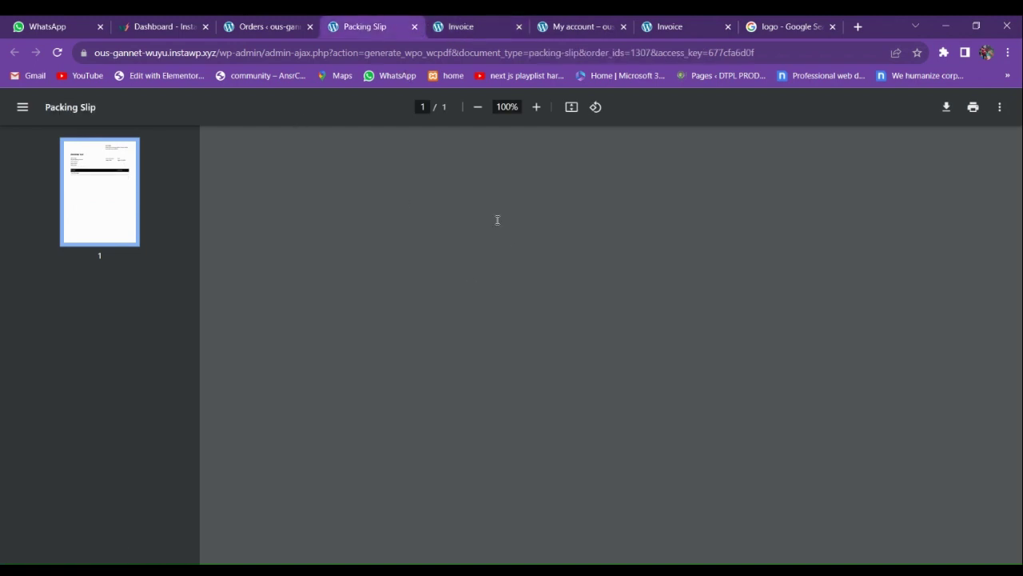
click(475, 29)
click(395, 26)
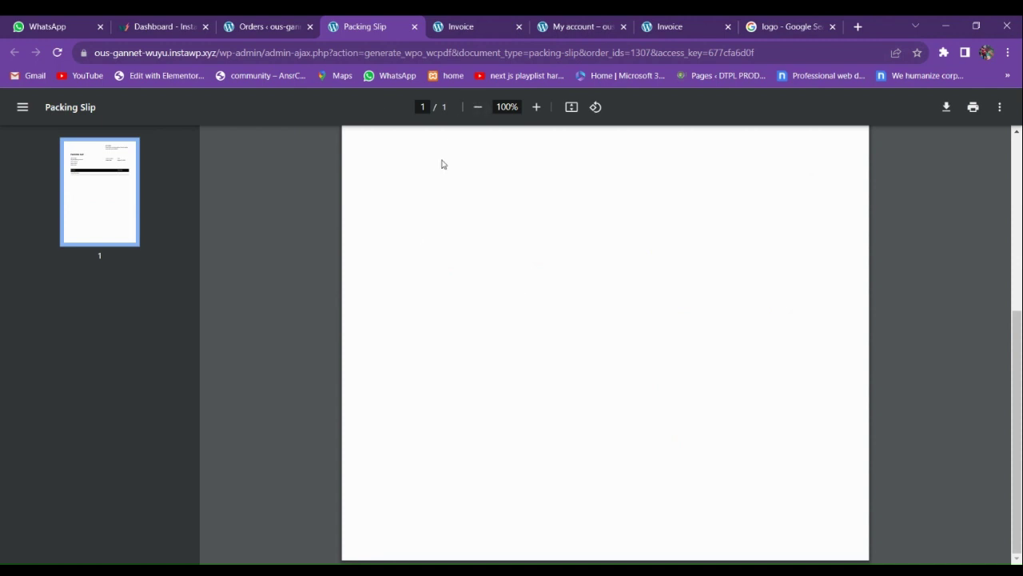
click(503, 21)
click(364, 24)
scroll(450, 260, up, 6)
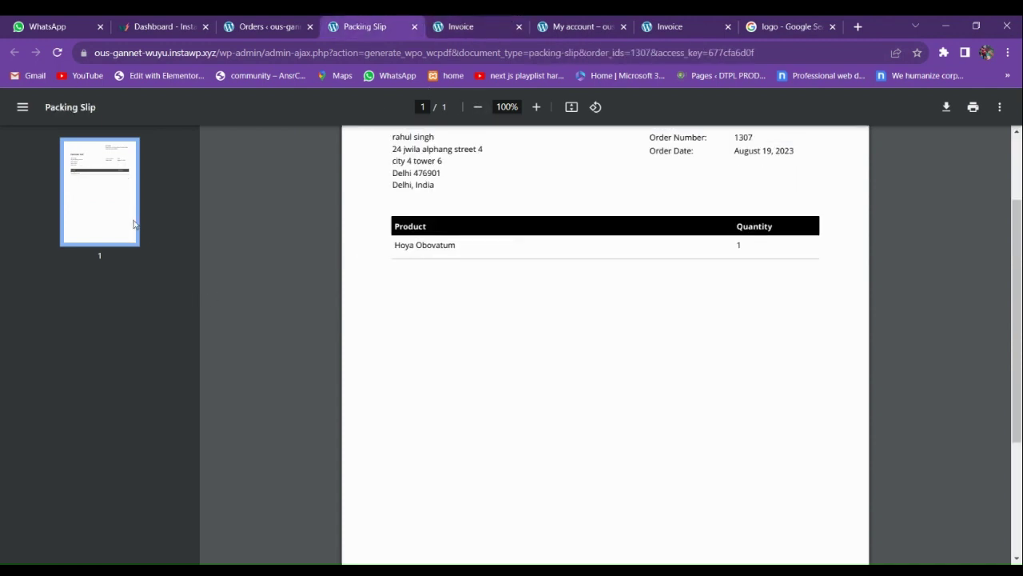
click(271, 25)
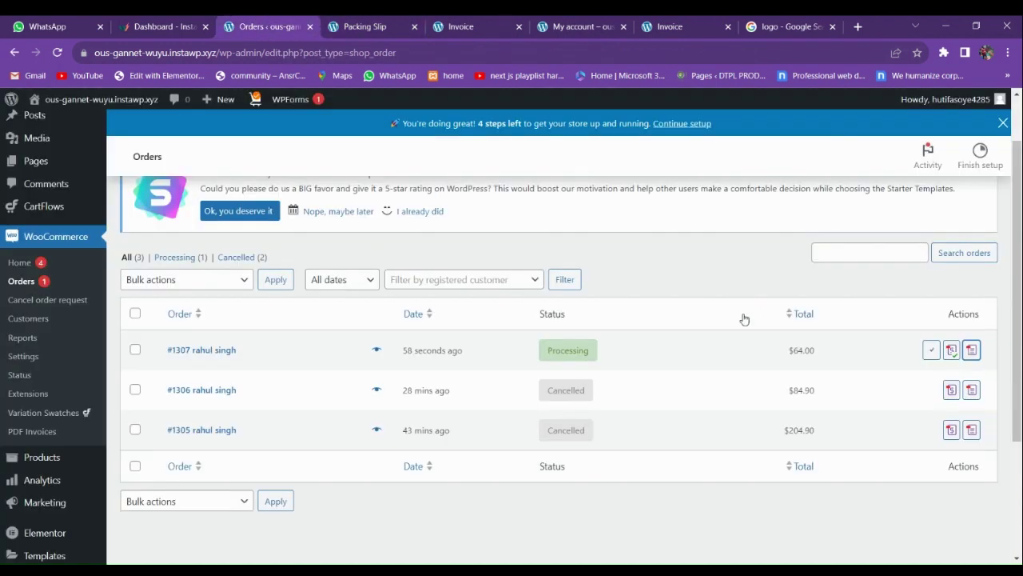
Mark order #1307 Completed and check its packing slip and invoice PDFs
click(933, 351)
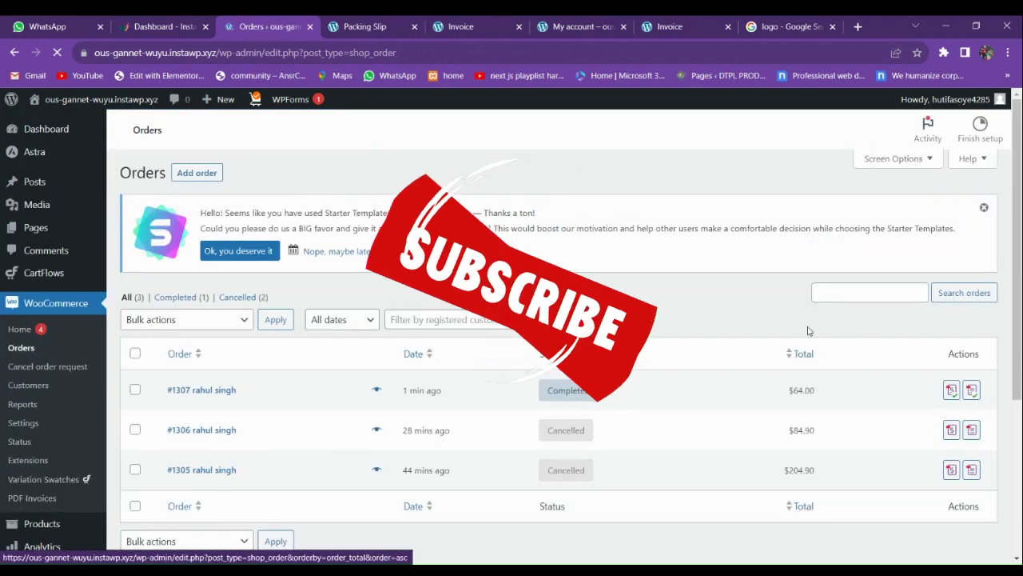
click(364, 26)
click(463, 27)
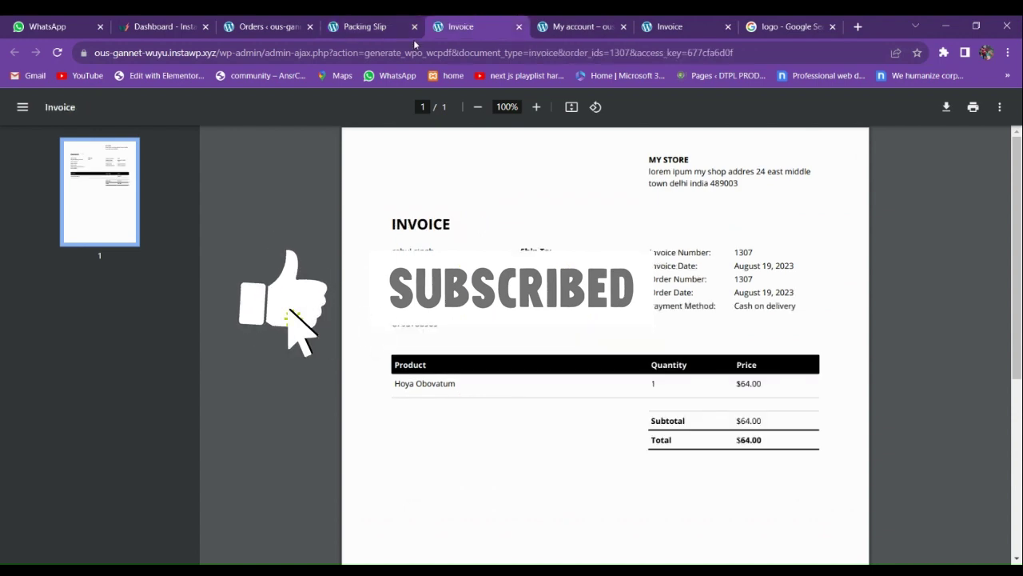
click(268, 27)
Recheck the packing slip and $64.00 invoice, then return to My account orders
scroll(39, 407, down, 3)
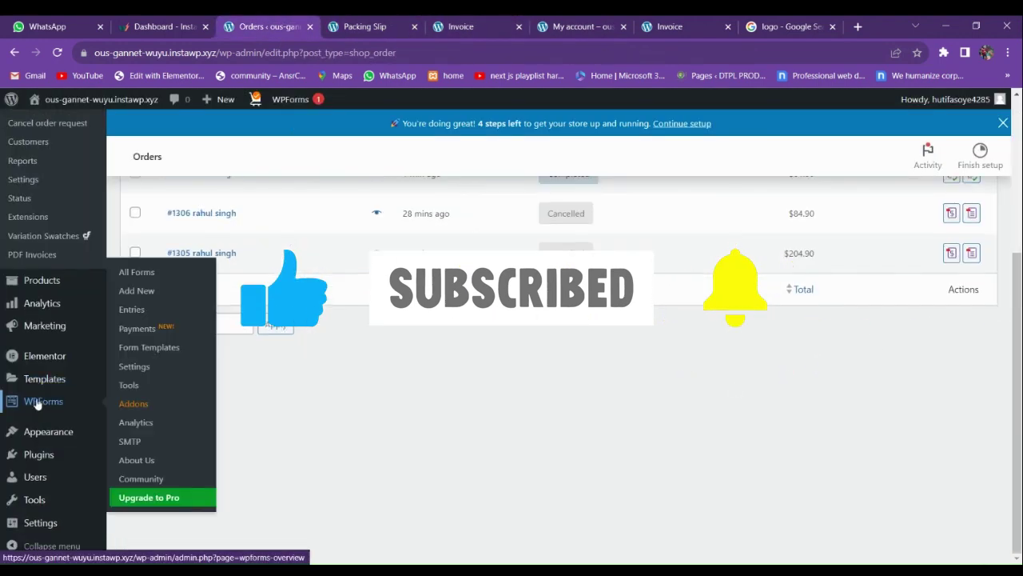
click(366, 27)
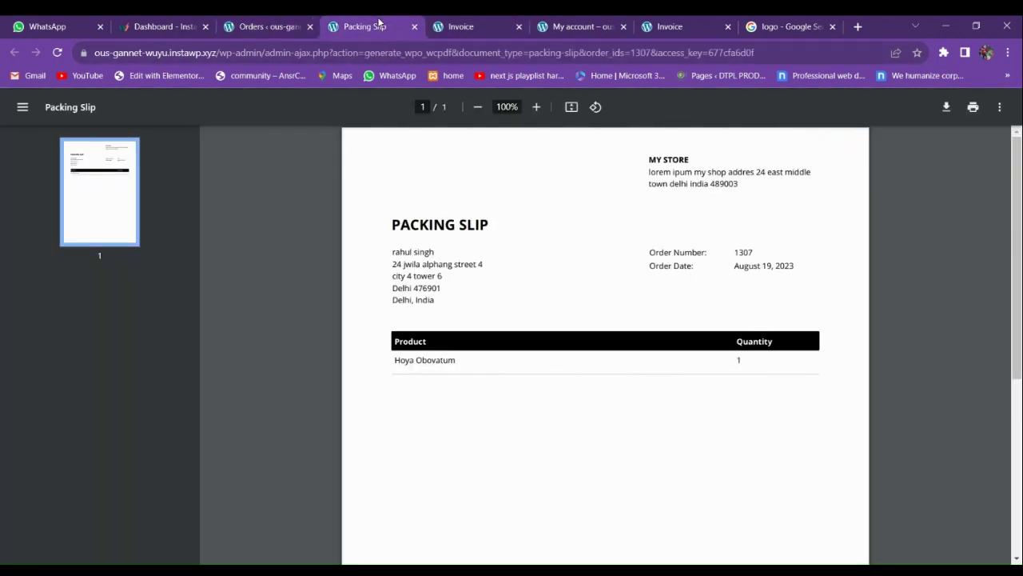
click(483, 24)
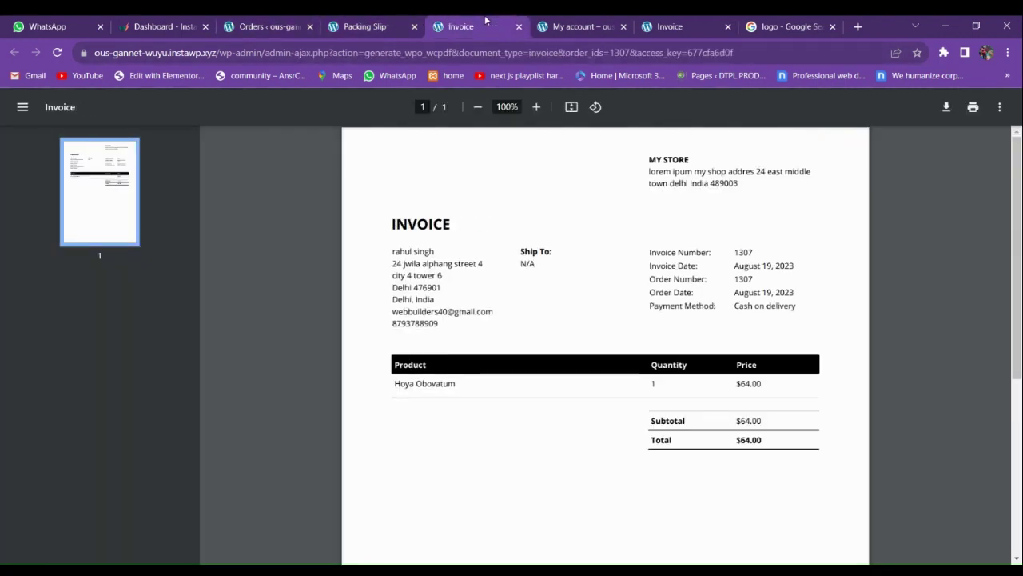
click(589, 25)
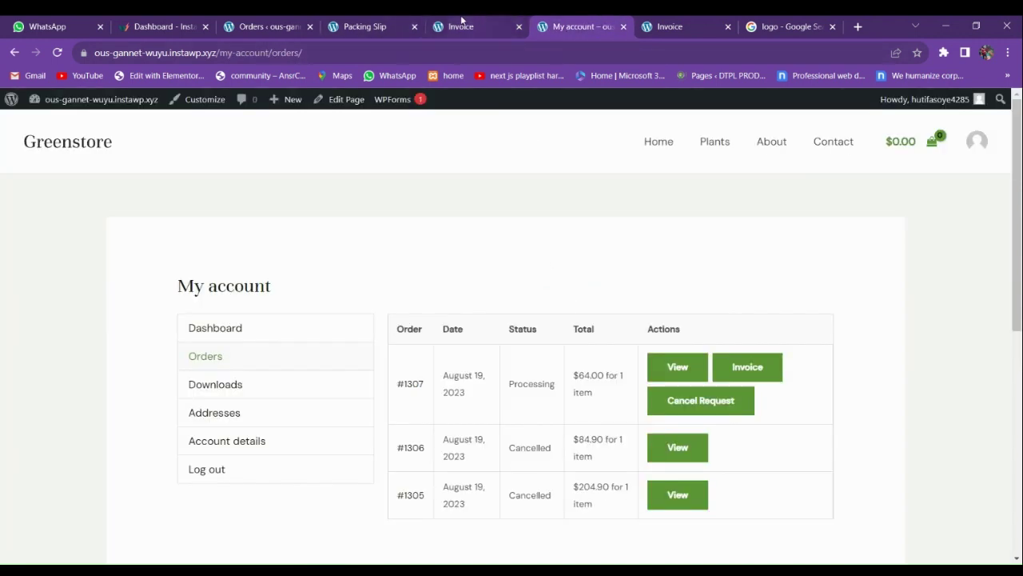